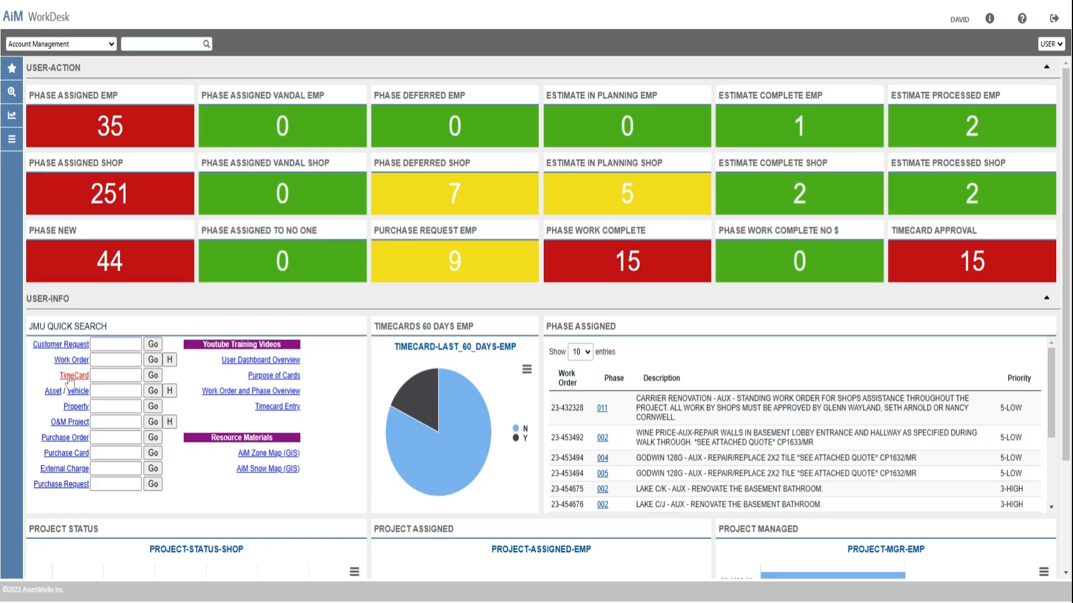
- Open rapid timecard entry and fill in the shop person's ID, time type RE and labor class AUX
{"action": "left_click", "coordinate": [70, 378]}
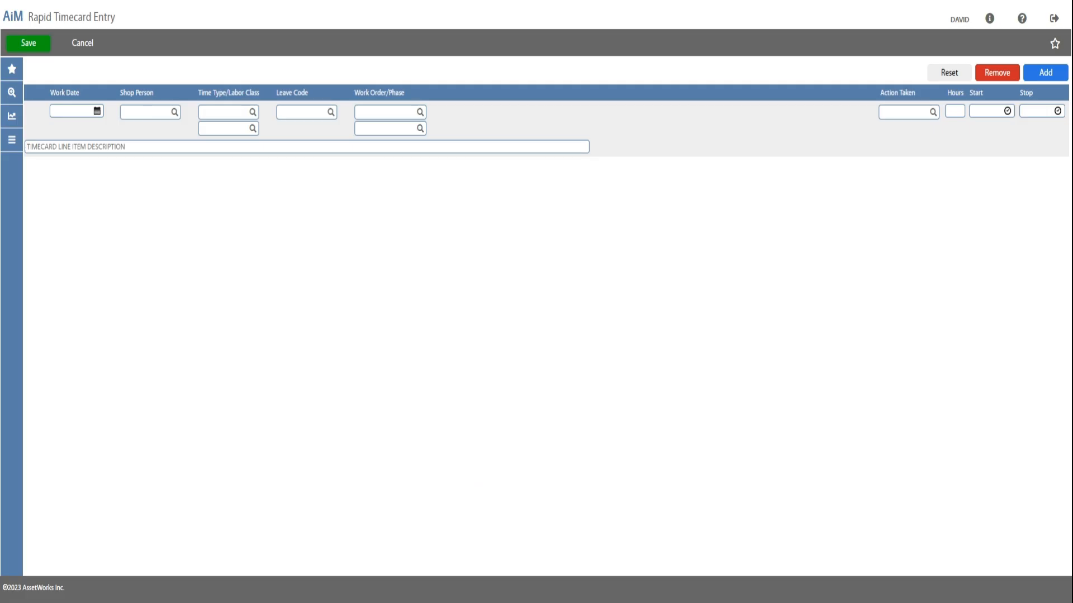
{"action": "left_click", "coordinate": [143, 128]}
{"action": "key", "text": "Tab"}
{"action": "type", "text": "RE"}
{"action": "left_click", "coordinate": [222, 128]}
{"action": "left_click", "coordinate": [249, 140]}
- Add four line items to the timecard using the entered defaults
{"action": "left_click", "coordinate": [1034, 80]}
{"action": "left_click", "coordinate": [1034, 80]}
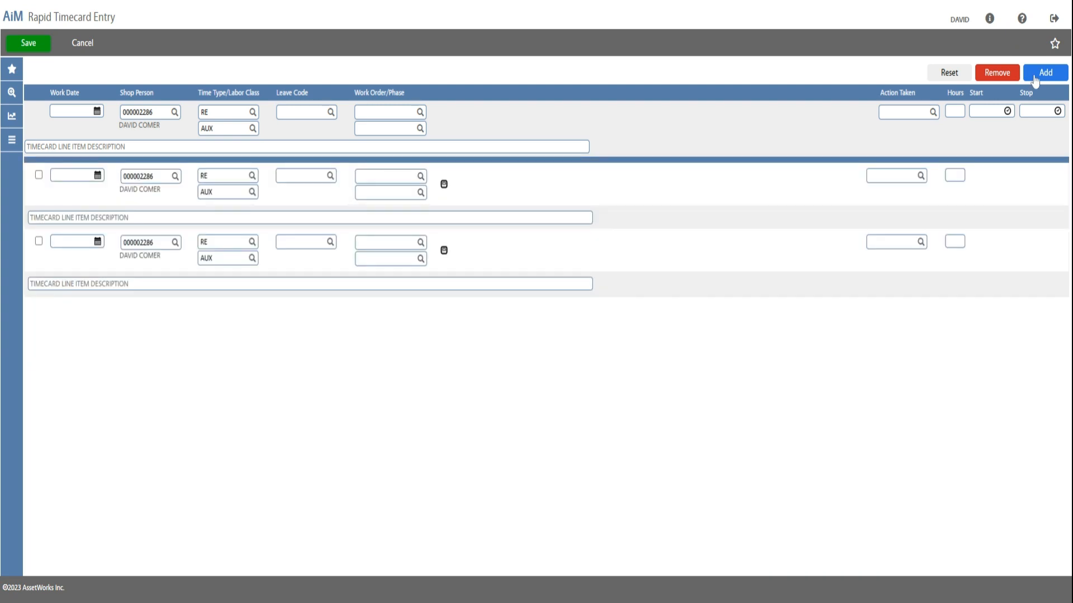
{"action": "left_click", "coordinate": [1034, 81]}
{"action": "left_click", "coordinate": [1034, 80]}
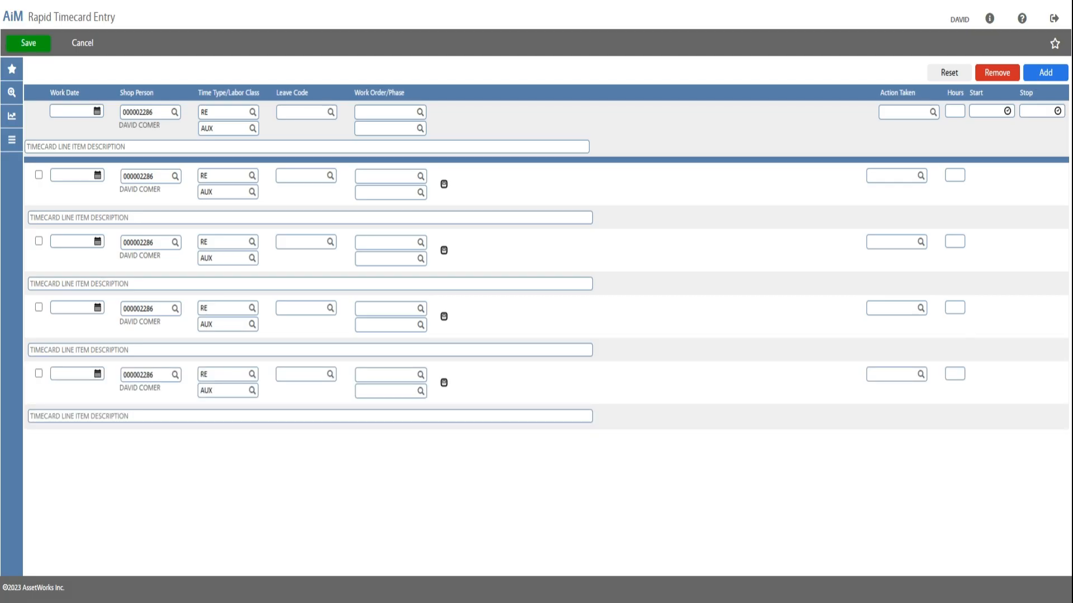
- Assign phase 002 of the Lake C/K basement bathroom renovation work order to the first line
{"action": "key", "text": "Return"}
{"action": "left_click", "coordinate": [421, 177]}
{"action": "left_click", "coordinate": [14, 114]}
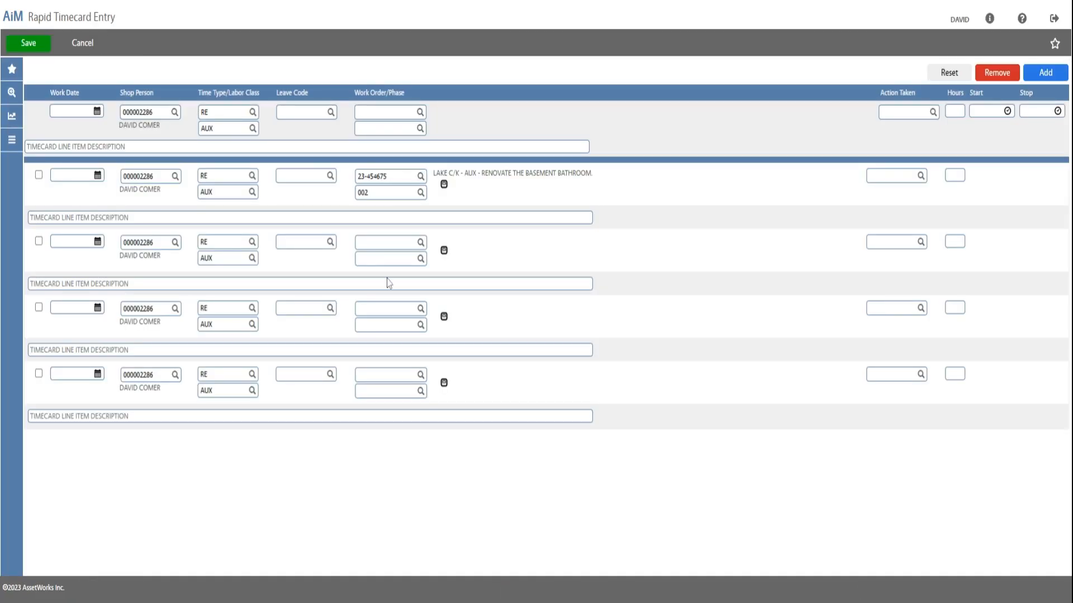
- Assign phase 001 of the Frederikson suites LVT flooring work order to the third line
{"action": "left_click", "coordinate": [387, 309]}
{"action": "type", "text": "23-455053"}
{"action": "left_click", "coordinate": [421, 310]}
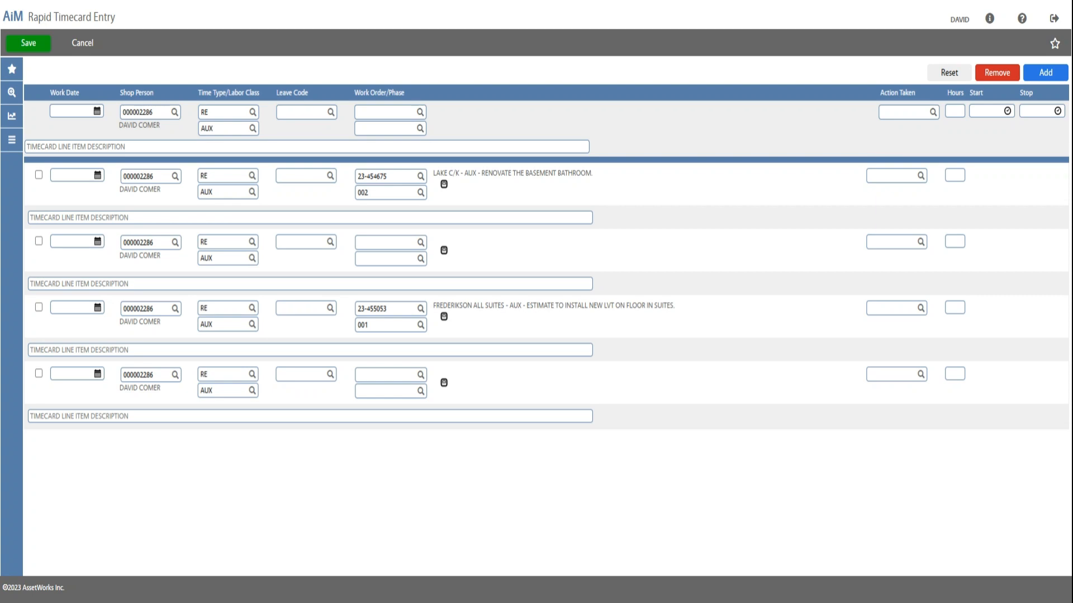
- Set the first line's work date to April 1, 2025 and the third line's to March 28, 2025
{"action": "left_click", "coordinate": [98, 176]}
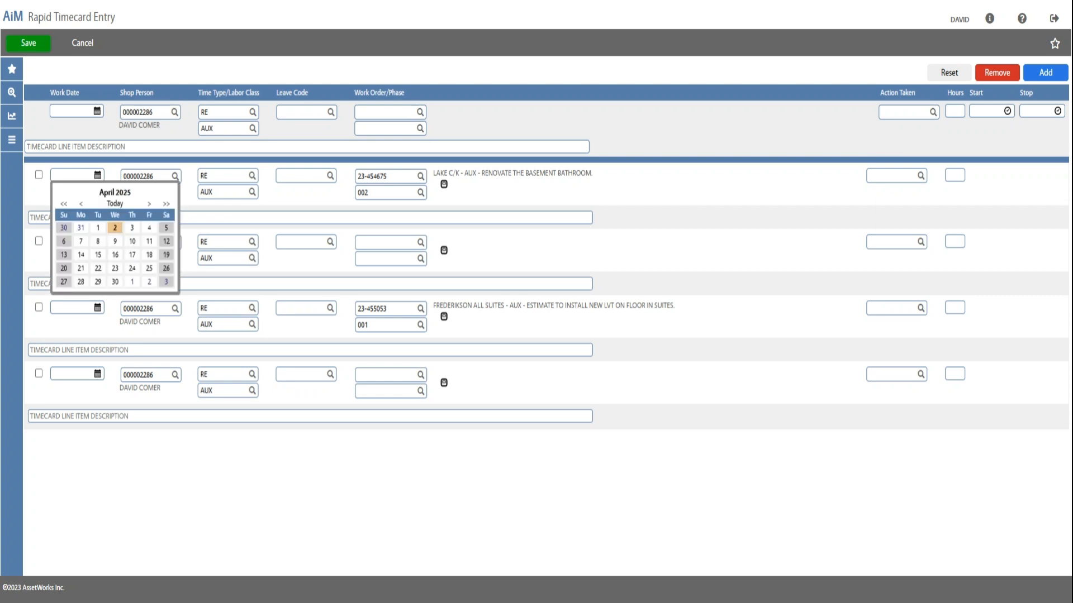
{"action": "left_click", "coordinate": [97, 229]}
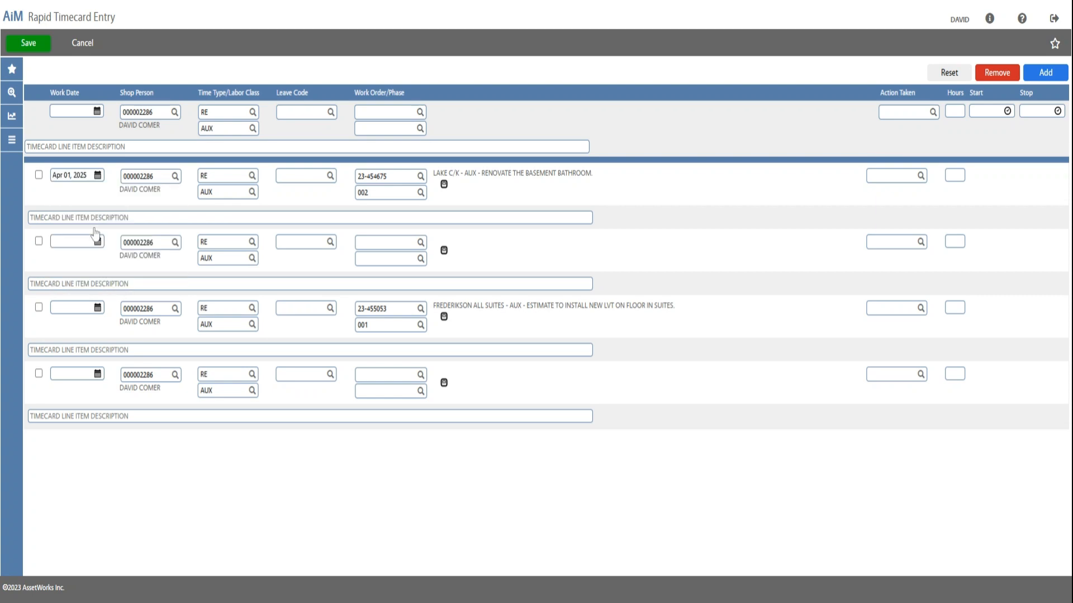
{"action": "left_click", "coordinate": [71, 308]}
{"action": "left_click", "coordinate": [98, 307]}
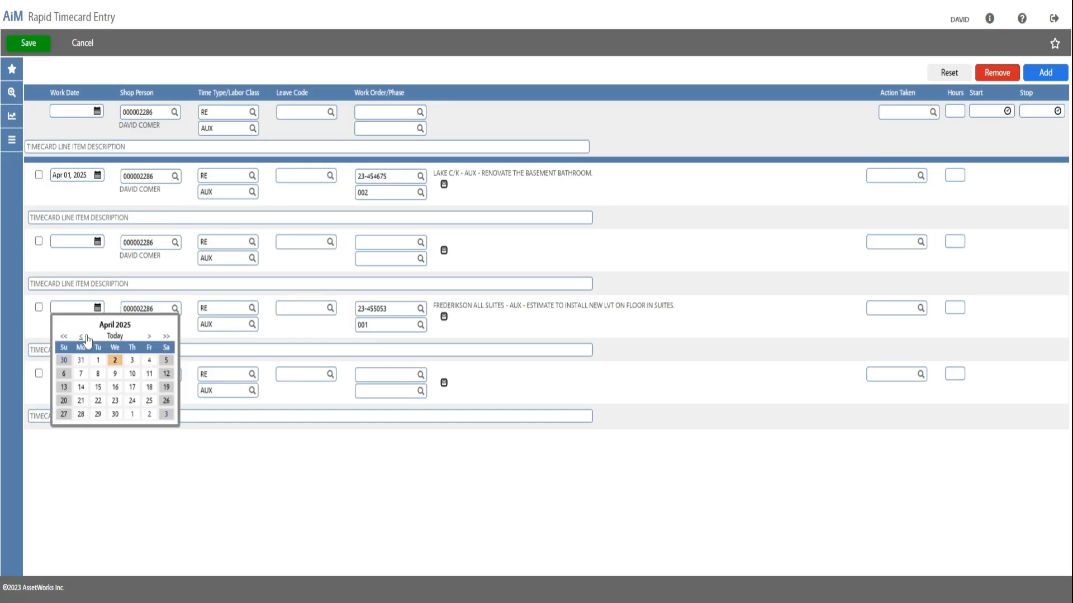
{"action": "left_click", "coordinate": [87, 337]}
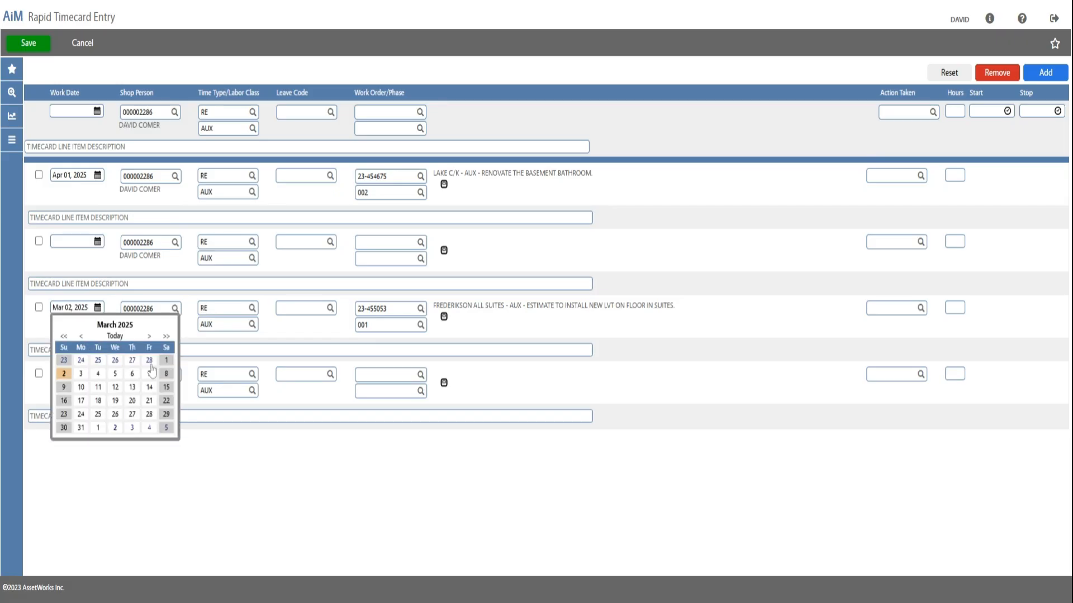
{"action": "left_click", "coordinate": [149, 416]}
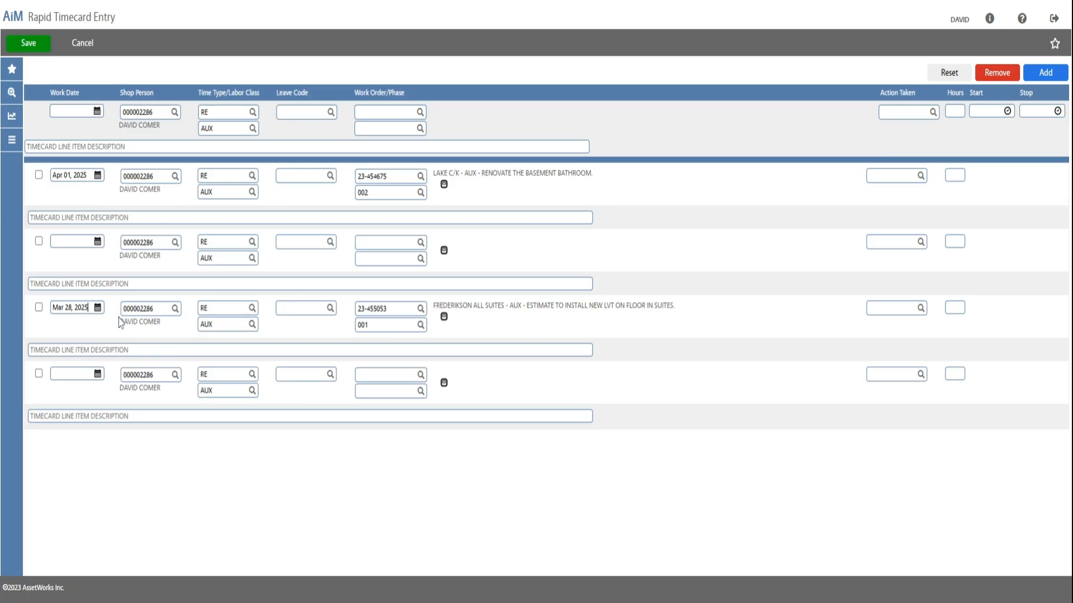
- Set the fourth line's work date to March 28, 2025 and the second line's to April 1, 2025
{"action": "left_click", "coordinate": [97, 374]}
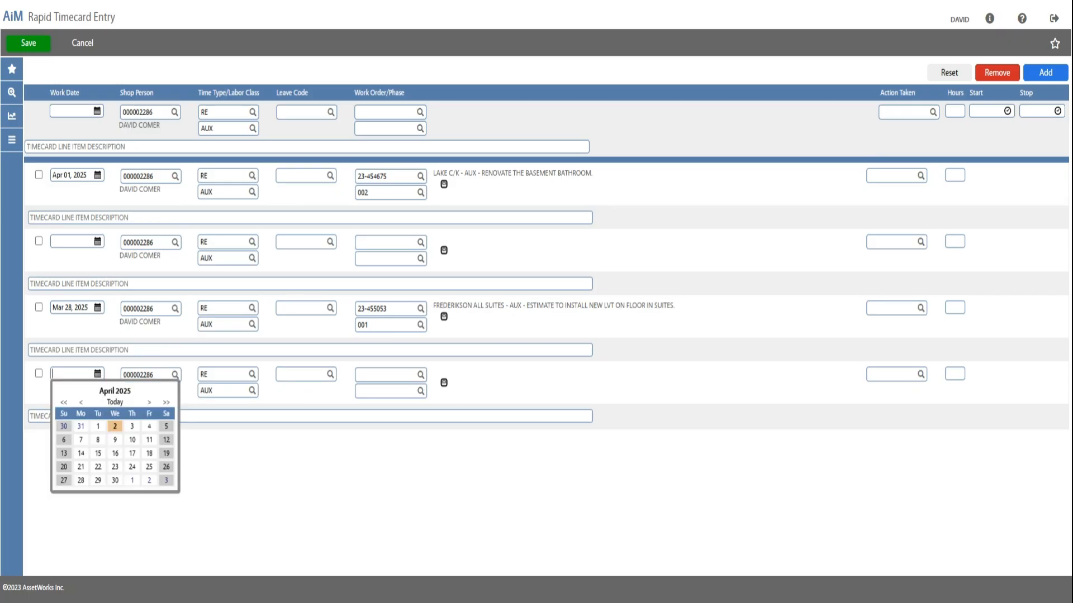
{"action": "left_click", "coordinate": [79, 402]}
{"action": "left_click", "coordinate": [149, 481]}
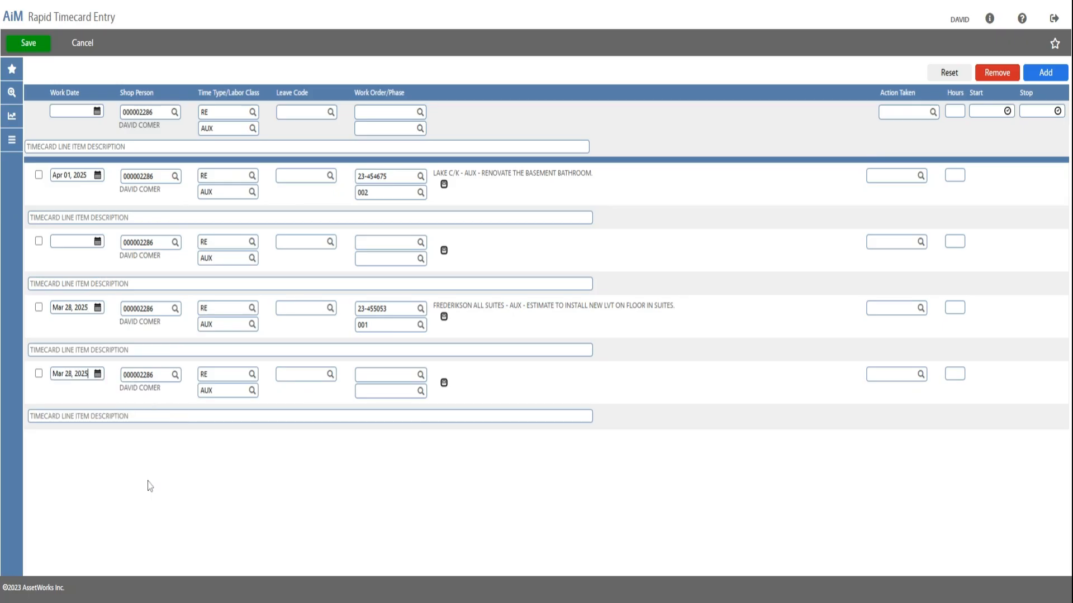
{"action": "left_click", "coordinate": [97, 240]}
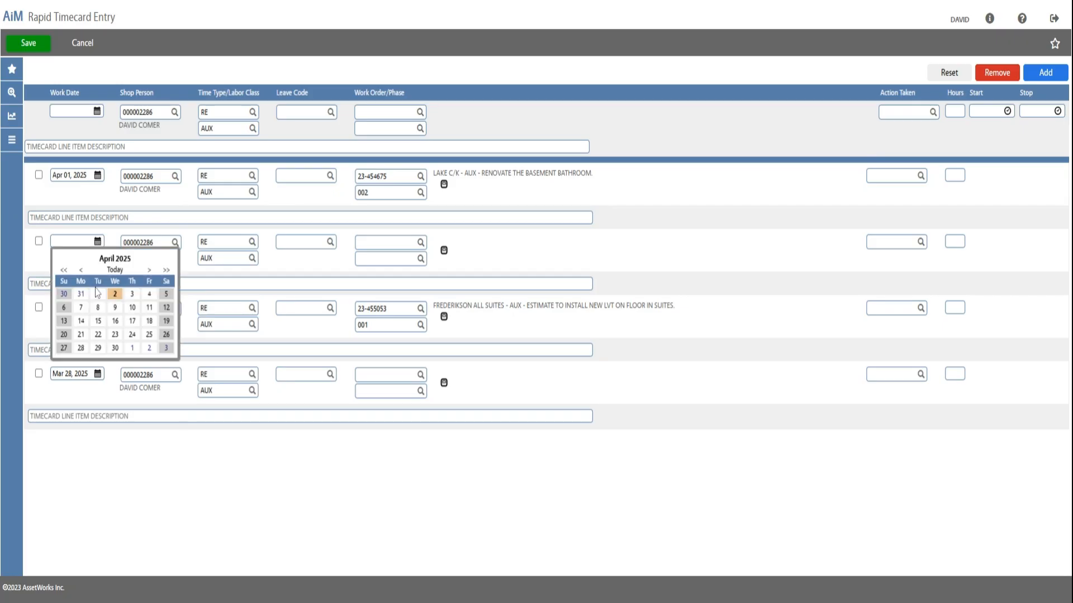
{"action": "left_click", "coordinate": [98, 293]}
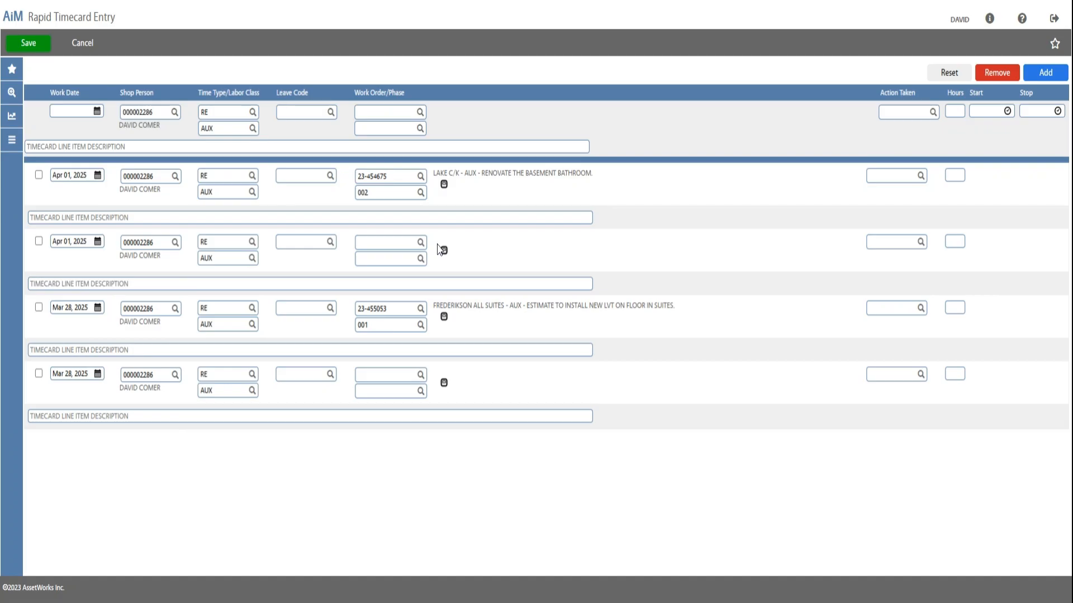
- Give the second line, dated April 1, the leave code REG and 8 hours
{"action": "left_click", "coordinate": [330, 242]}
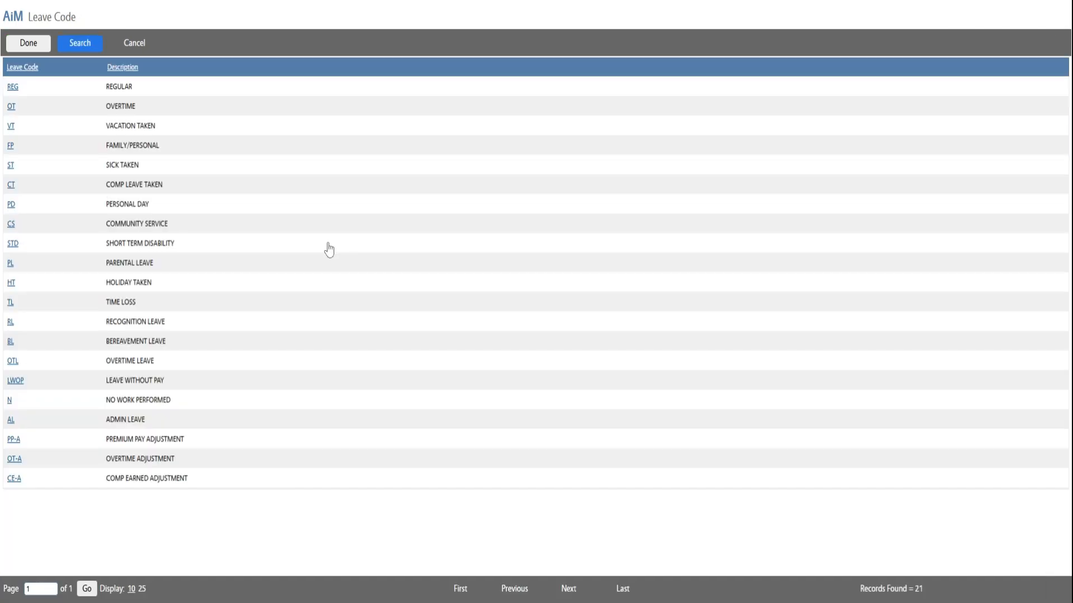
{"action": "left_click", "coordinate": [12, 89]}
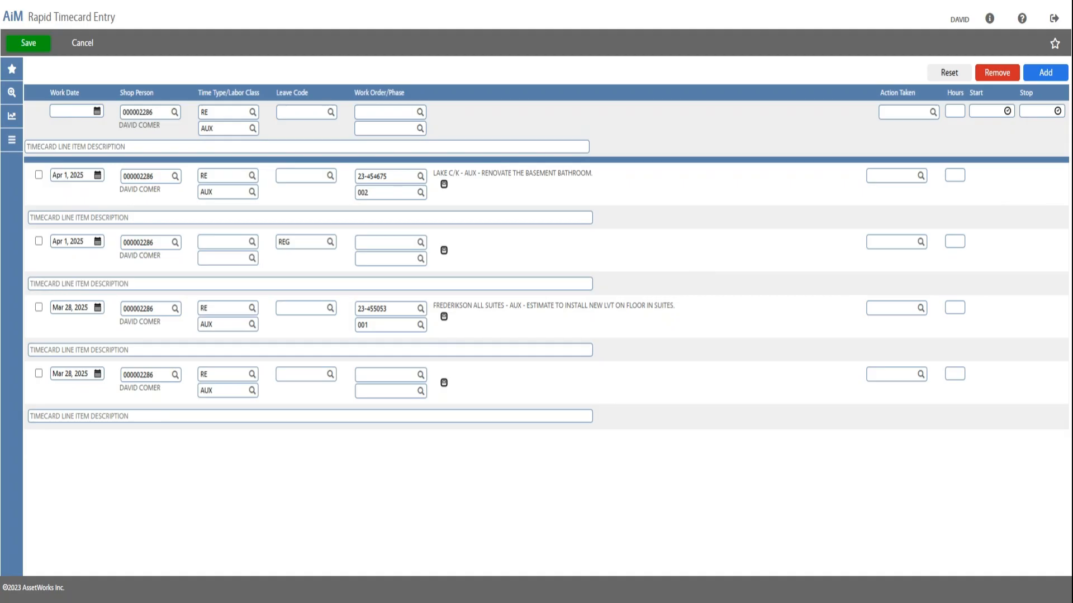
{"action": "type", "text": "8"}
- Give the fourth line, dated March 28, the leave code REG and 8 hours
{"action": "left_click", "coordinate": [330, 375]}
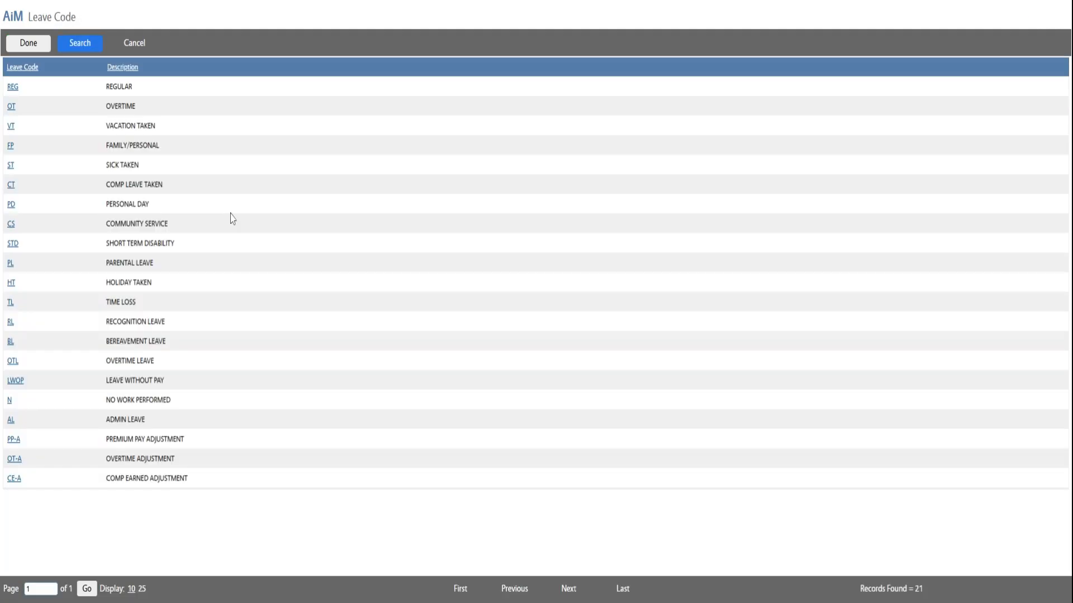
{"action": "left_click", "coordinate": [9, 88]}
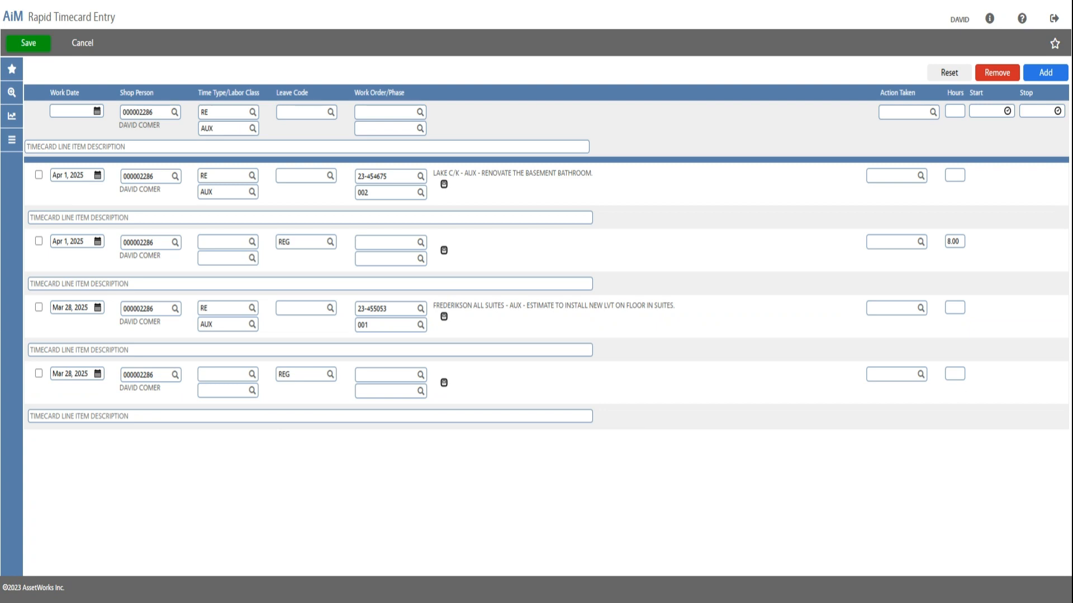
{"action": "left_click", "coordinate": [957, 377]}
{"action": "type", "text": "8"}
- Enter 2 hours on the first and third work order lines and save the timecard entries
{"action": "left_click", "coordinate": [955, 308]}
{"action": "type", "text": "2"}
{"action": "left_click", "coordinate": [29, 43]}
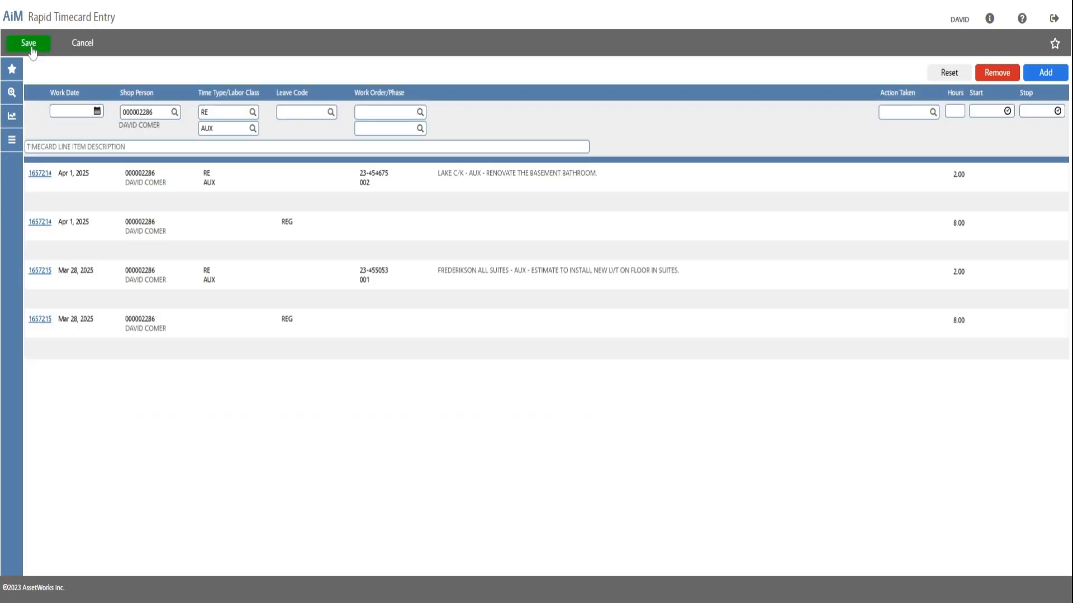
- Start a new rapid timecard entry from the WorkDesk with the shop person's ID, time type RE and labor class AUX
{"action": "left_click", "coordinate": [11, 23]}
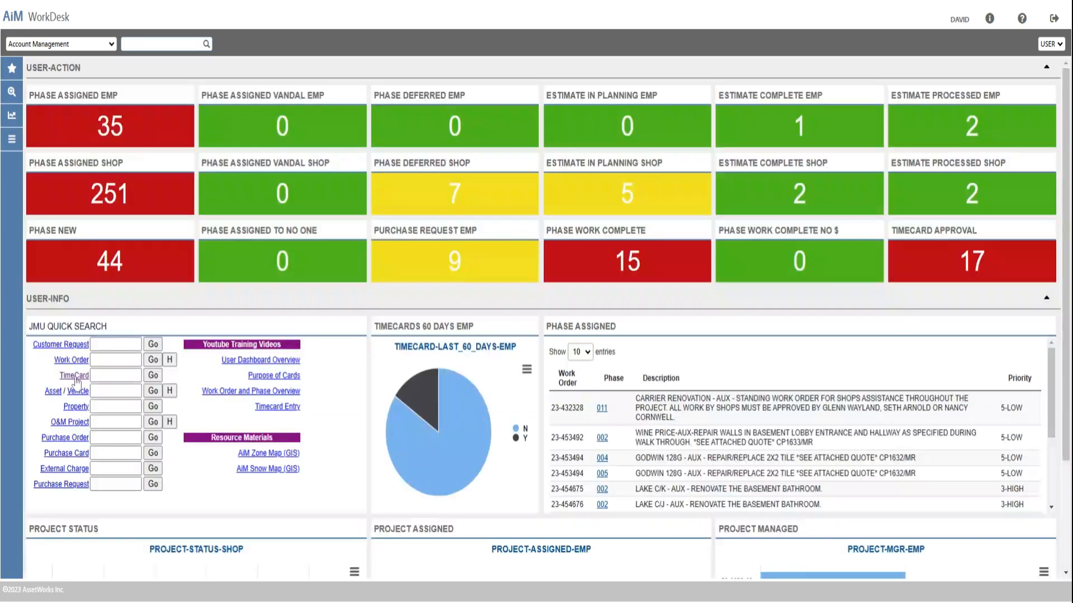
{"action": "left_click", "coordinate": [76, 377]}
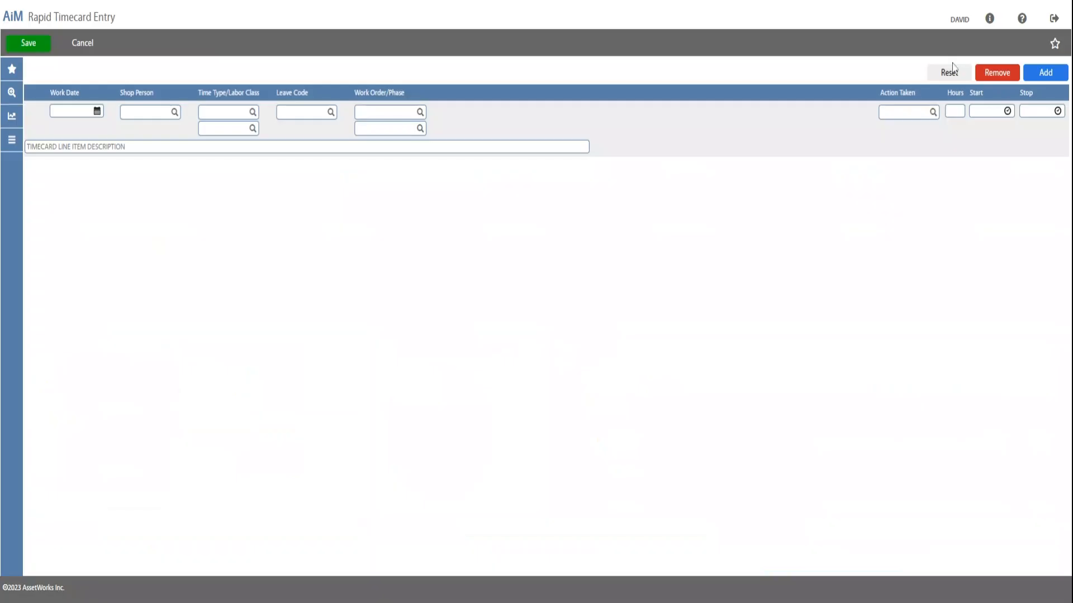
{"action": "left_click", "coordinate": [144, 113]}
{"action": "left_click", "coordinate": [156, 129]}
{"action": "left_click", "coordinate": [217, 112]}
{"action": "type", "text": "RE"}
{"action": "left_click", "coordinate": [253, 129]}
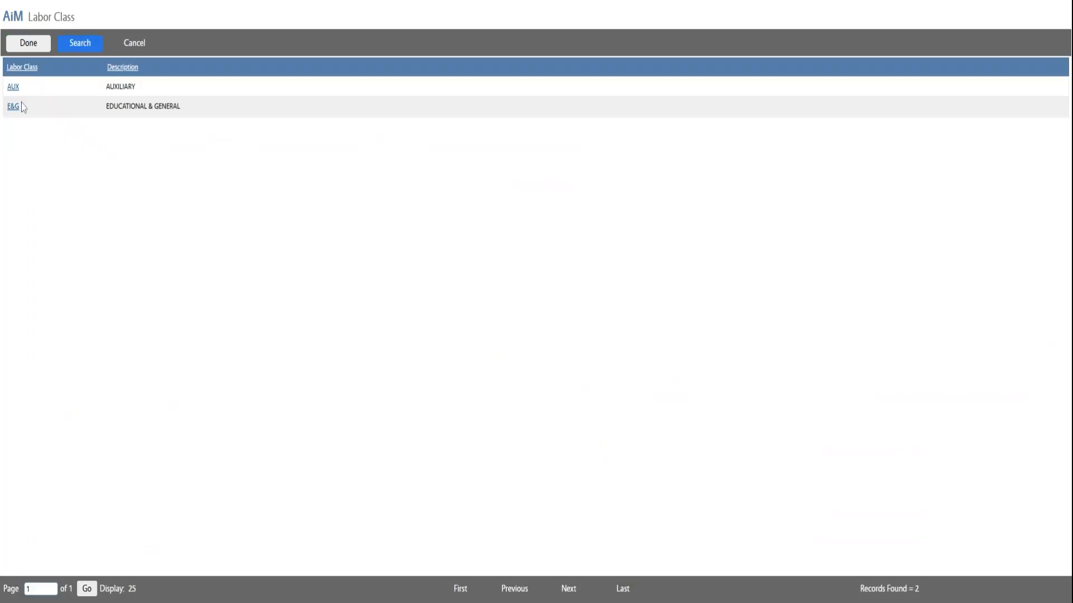
{"action": "left_click", "coordinate": [14, 88]}
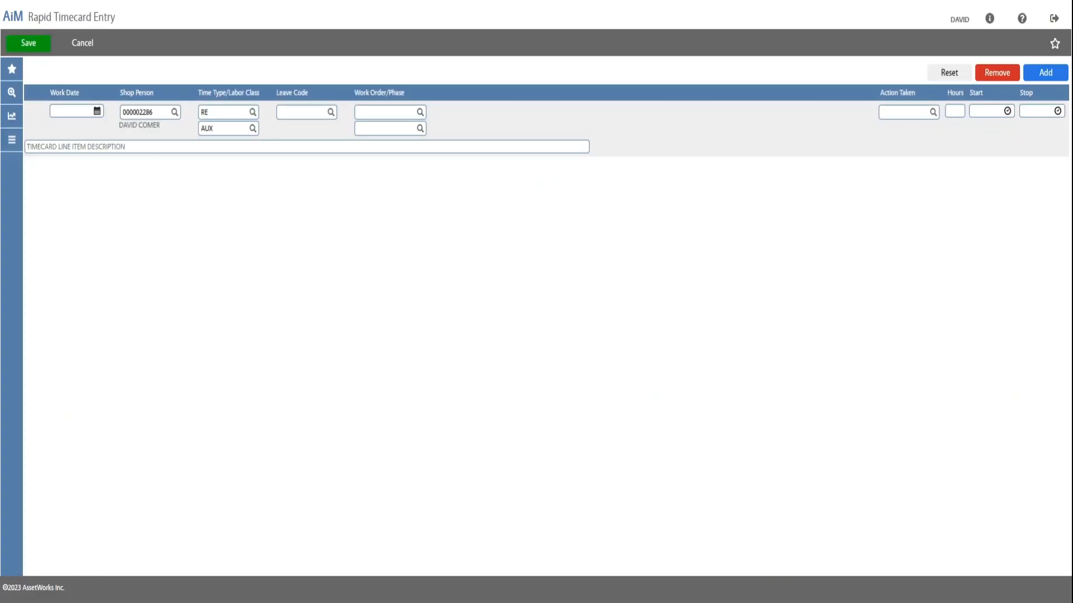
- Add three line items to the new timecard entry
{"action": "left_click", "coordinate": [1034, 75]}
{"action": "left_click", "coordinate": [1034, 76]}
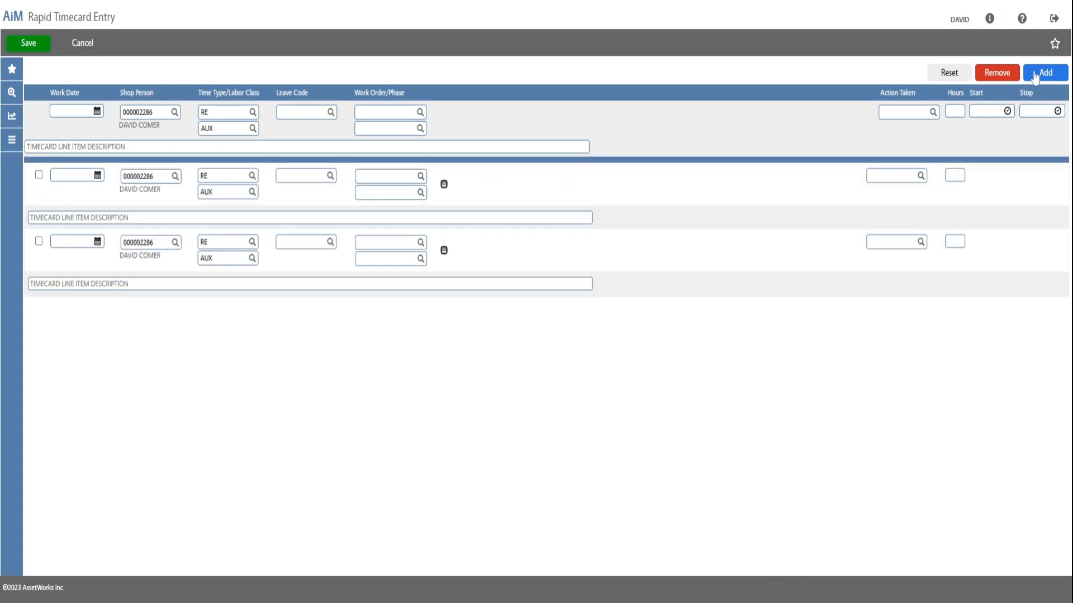
{"action": "left_click", "coordinate": [1035, 75]}
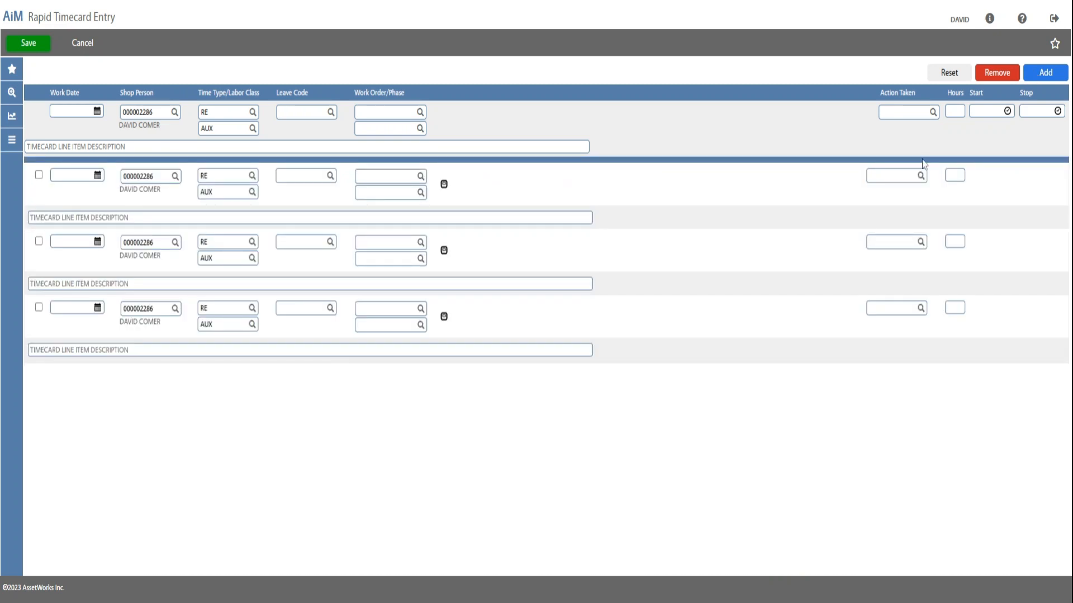
- Assign the Lake C/K basement bathroom renovation work order with phase 002 to the new entry's first line
{"action": "left_click", "coordinate": [383, 177]}
{"action": "type", "text": "23-454675"}
{"action": "left_click", "coordinate": [421, 177]}
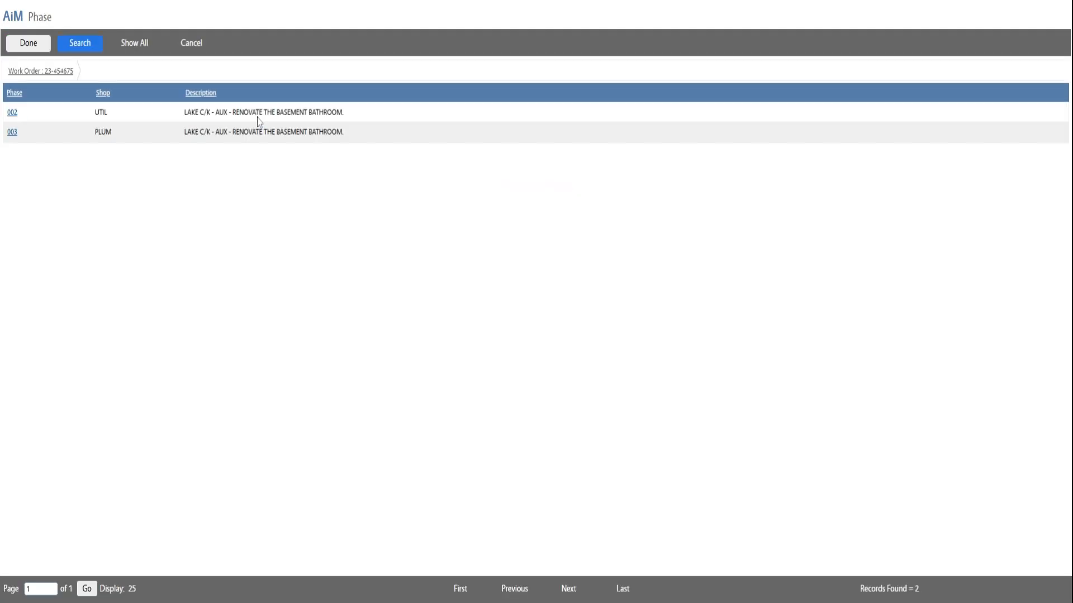
{"action": "left_click", "coordinate": [15, 113]}
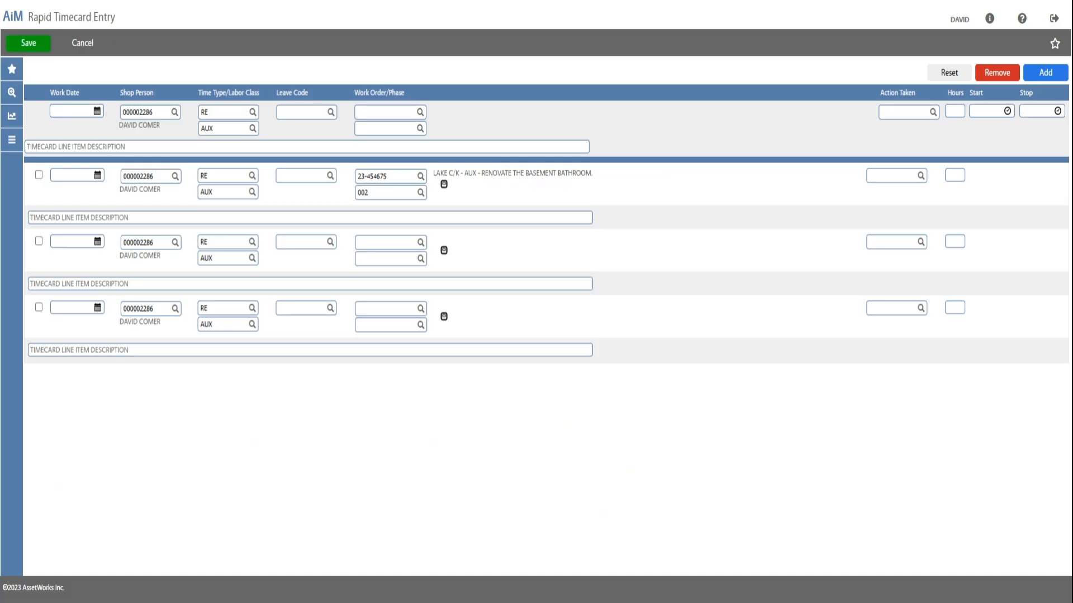
- Set the first line's work date to March 27, 2025
{"action": "left_click", "coordinate": [98, 175]}
{"action": "left_click", "coordinate": [81, 205]}
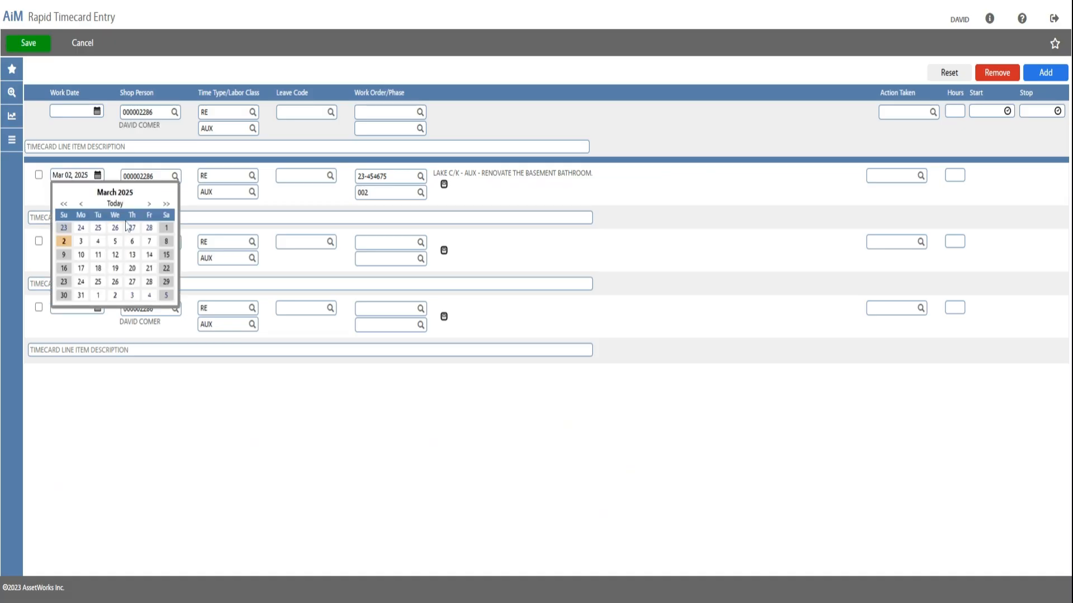
{"action": "left_click", "coordinate": [129, 227]}
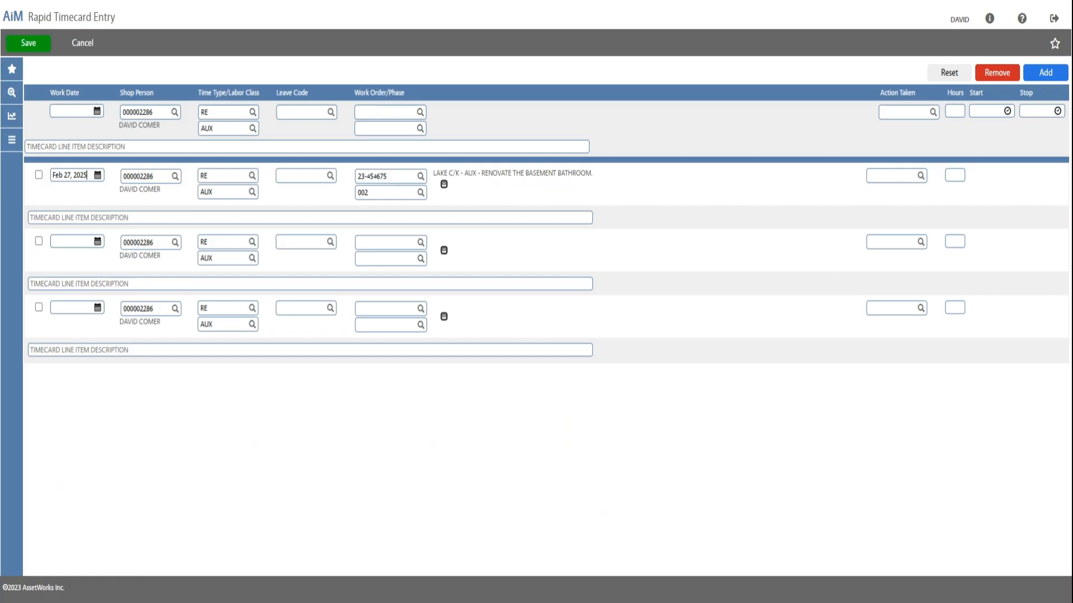
{"action": "left_click", "coordinate": [98, 176]}
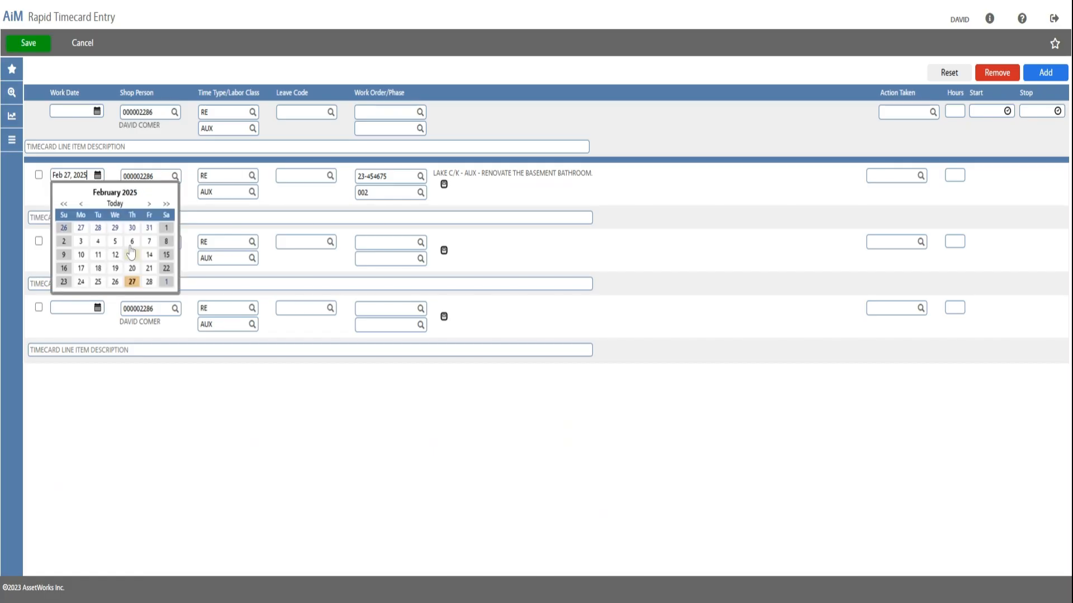
{"action": "left_click", "coordinate": [149, 205]}
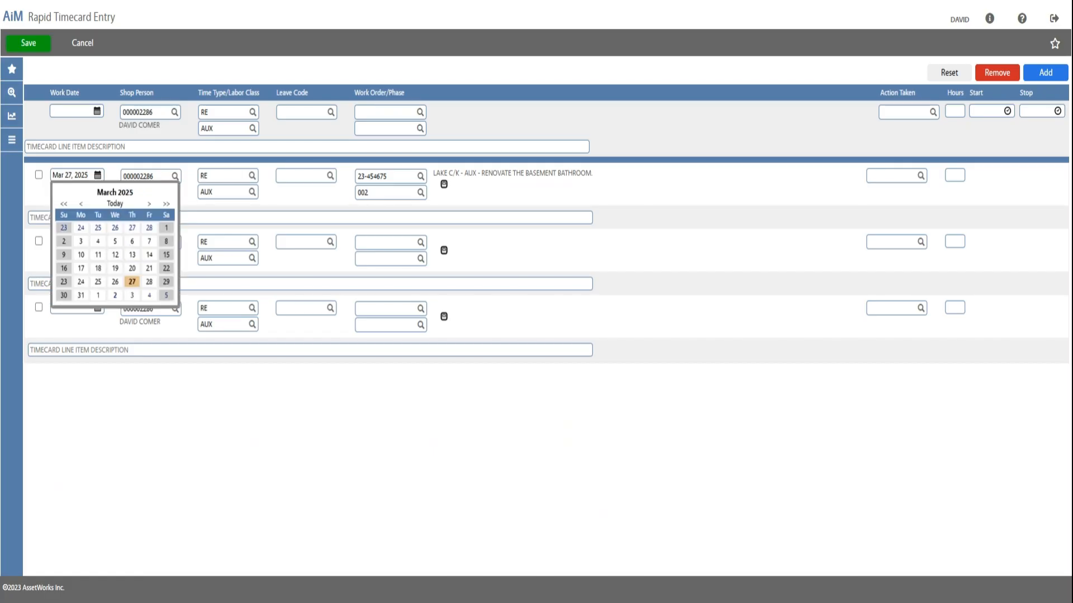
{"action": "left_click", "coordinate": [133, 283]}
- Set the second line's work date to March 27, 2025
{"action": "left_click", "coordinate": [97, 242]}
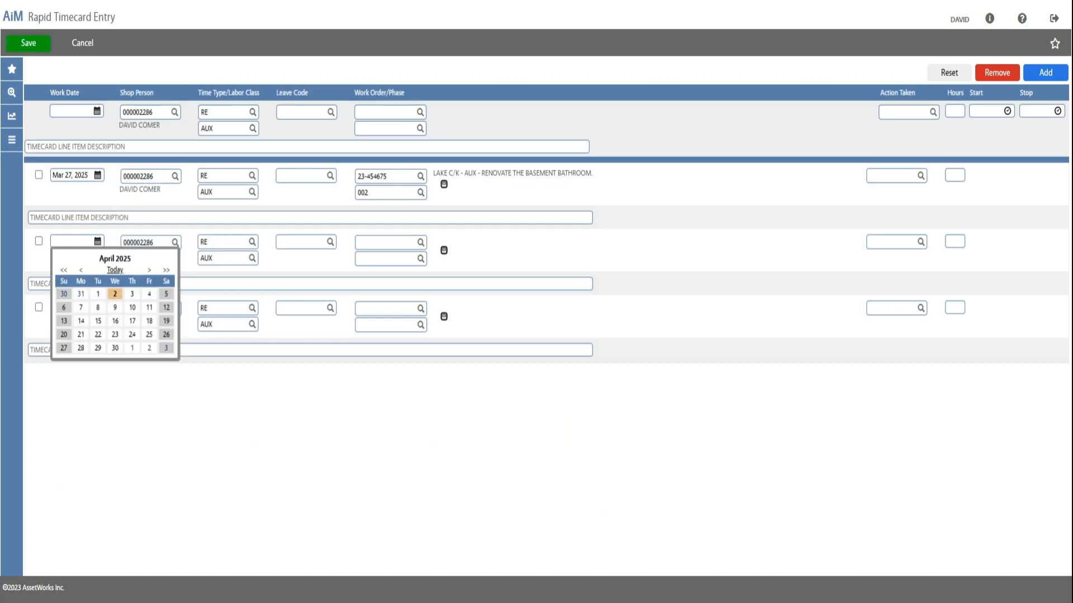
{"action": "left_click", "coordinate": [81, 271]}
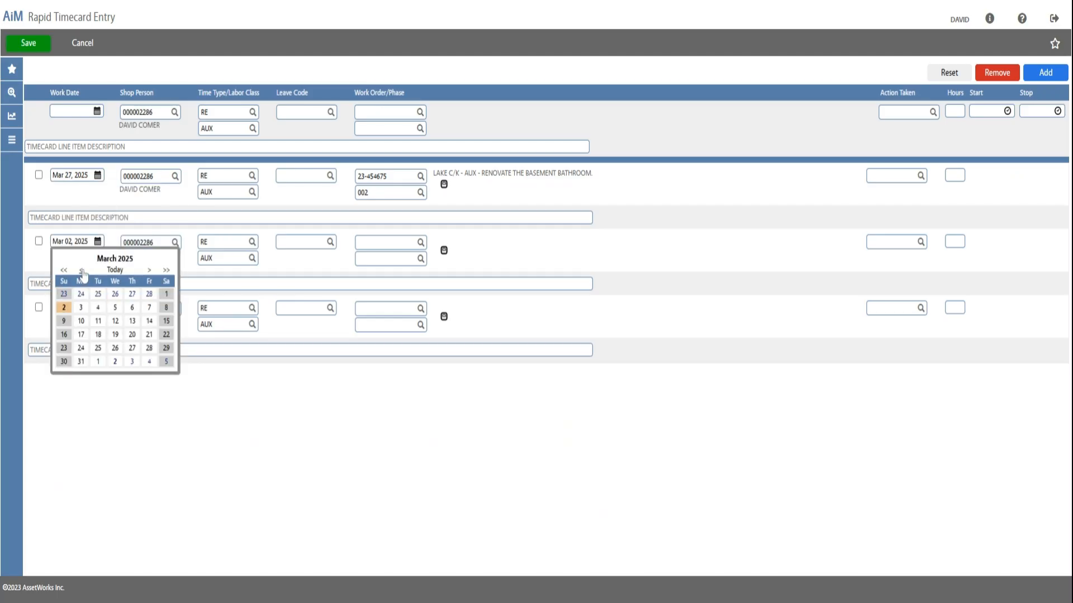
{"action": "left_click", "coordinate": [133, 348]}
- Set the third line's work date to March 27, 2025
{"action": "left_click", "coordinate": [98, 307]}
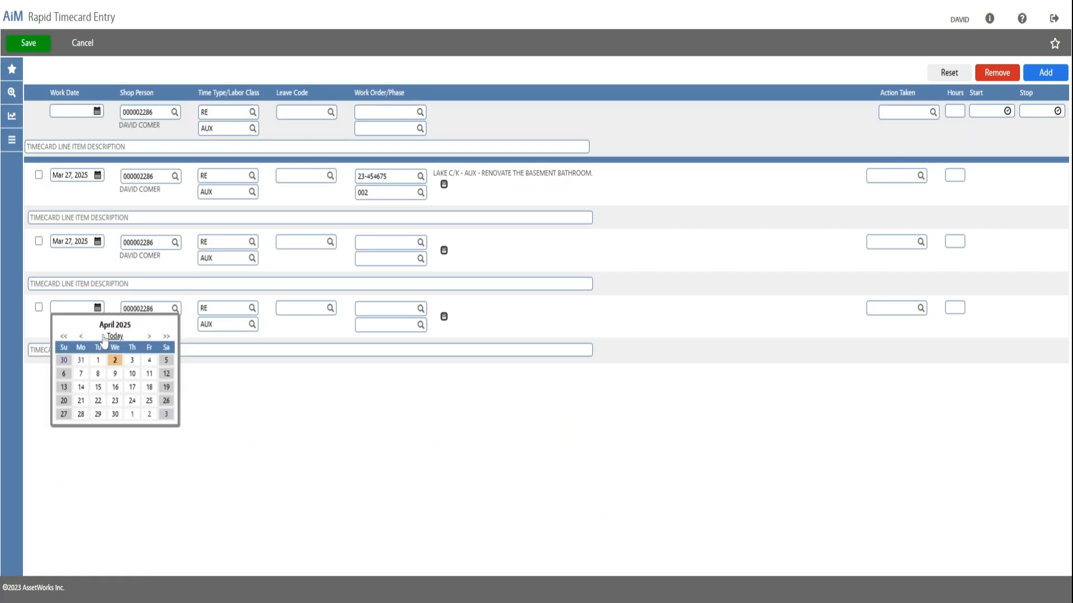
{"action": "left_click", "coordinate": [84, 337]}
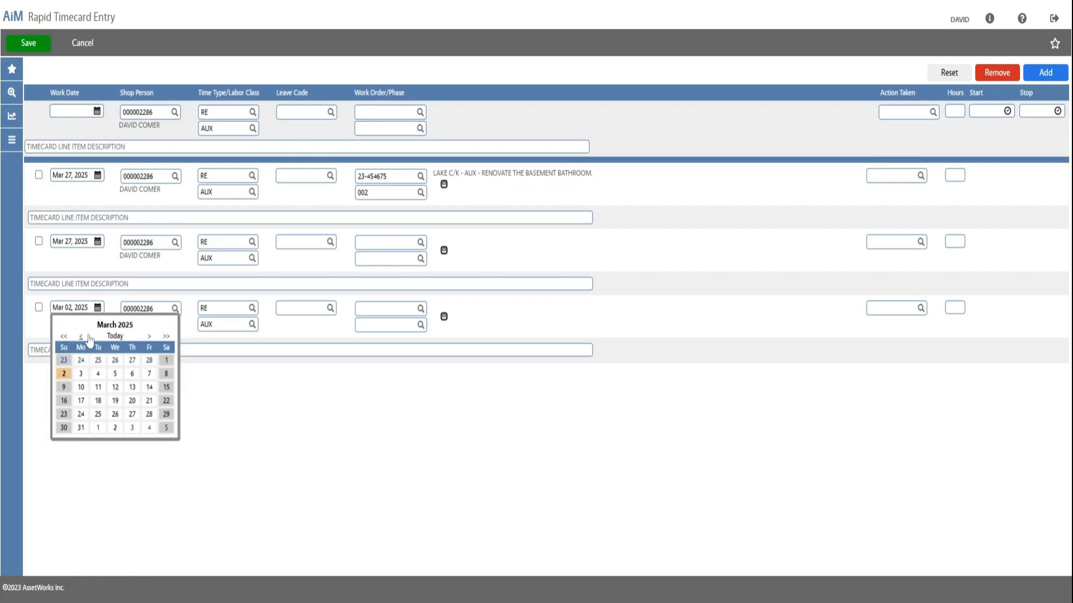
{"action": "left_click", "coordinate": [132, 415]}
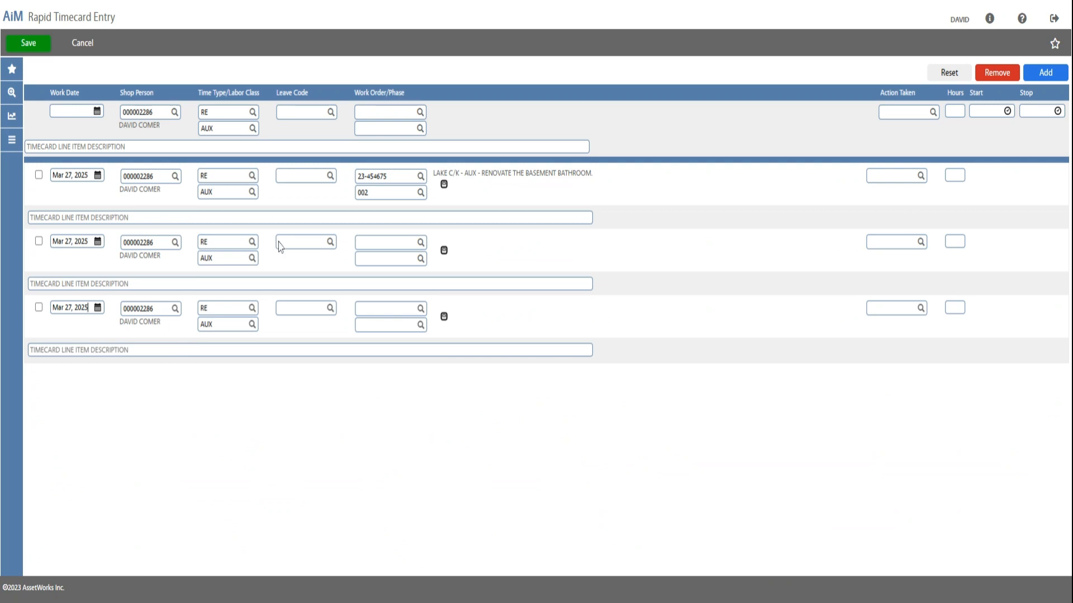
- Enter 1 hour on the first line, leave code REG with 4 hours on the second, and leave code ST on the third
{"action": "left_click", "coordinate": [954, 175]}
{"action": "type", "text": "1"}
{"action": "left_click", "coordinate": [331, 242]}
{"action": "left_click", "coordinate": [17, 88]}
{"action": "left_click", "coordinate": [330, 309]}
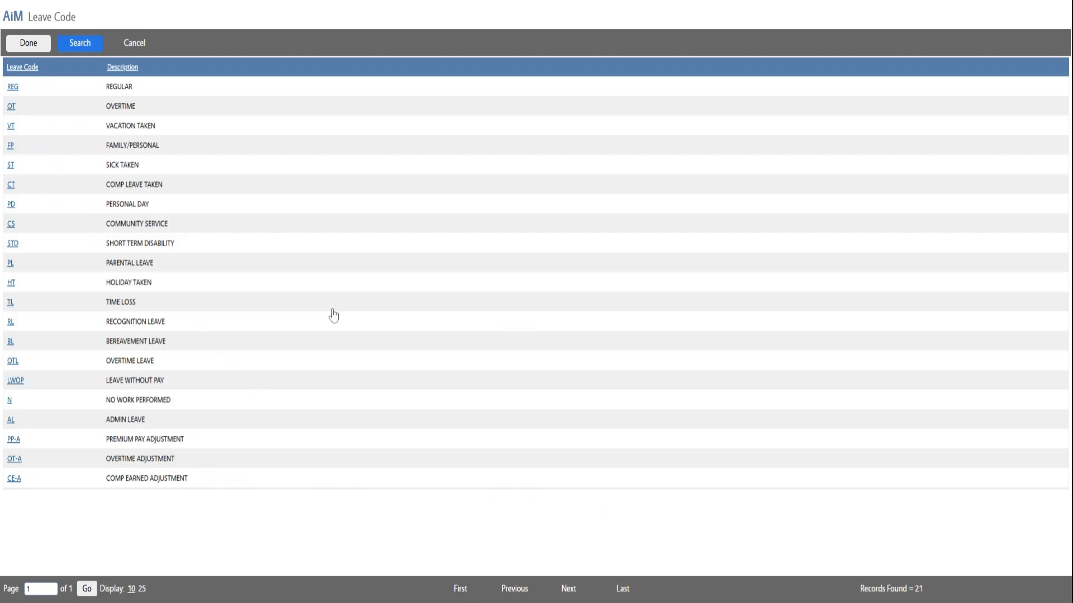
{"action": "left_click", "coordinate": [14, 168]}
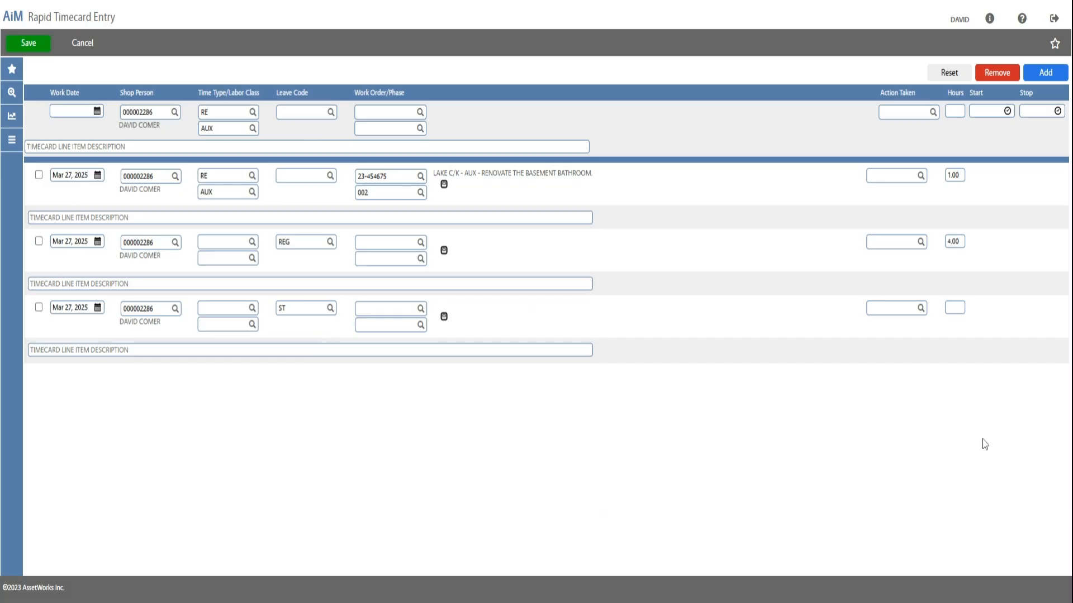
- Enter 4 hours on the ST line and save the March 27 timecard
{"action": "left_click", "coordinate": [953, 307]}
{"action": "type", "text": "4"}
{"action": "left_click", "coordinate": [29, 43]}
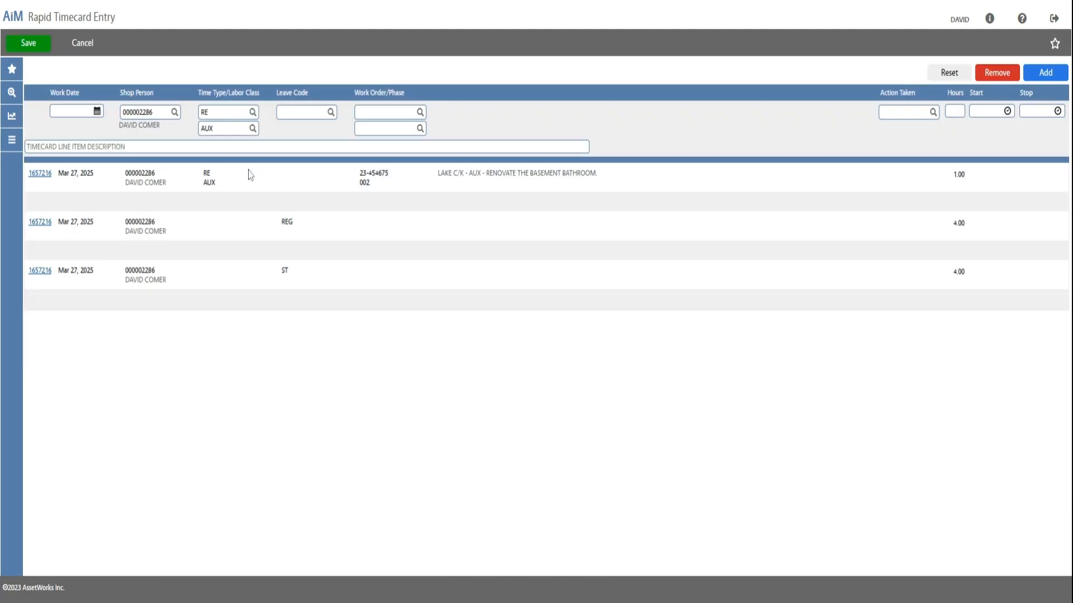
- Start a timecard from assigned phase 002 of the Wine Price basement lobby wall repair work order
{"action": "left_click", "coordinate": [13, 17]}
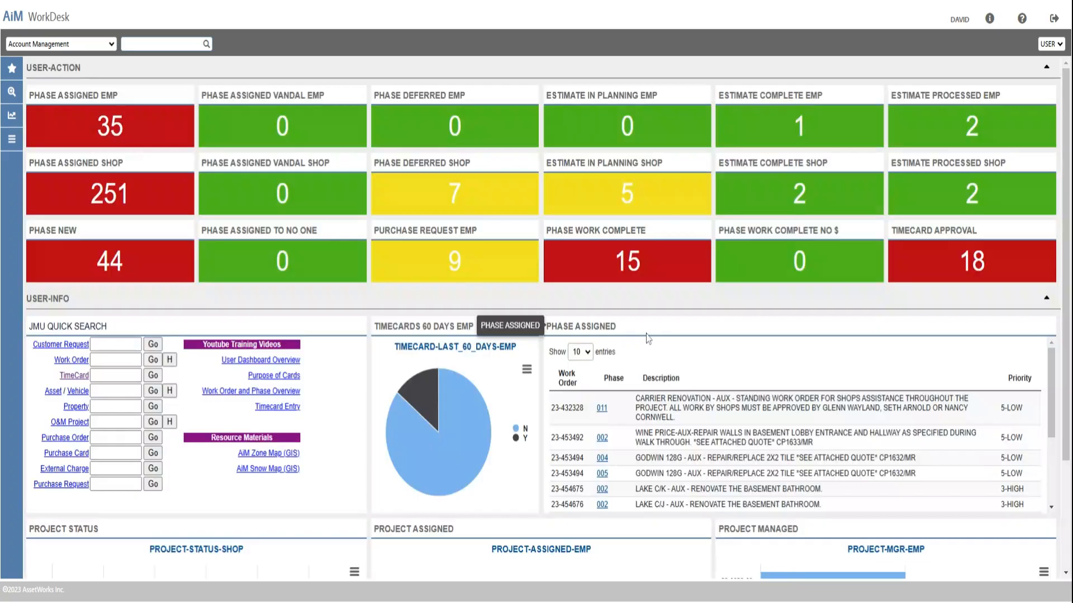
{"action": "left_click", "coordinate": [601, 438]}
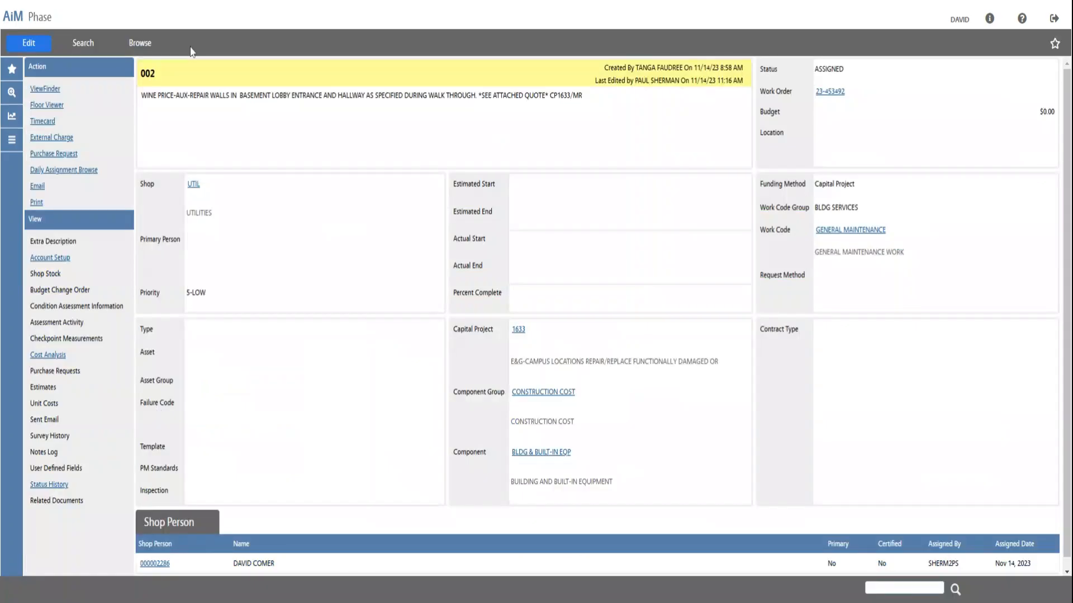
{"action": "left_click", "coordinate": [53, 124]}
{"action": "left_click", "coordinate": [43, 122]}
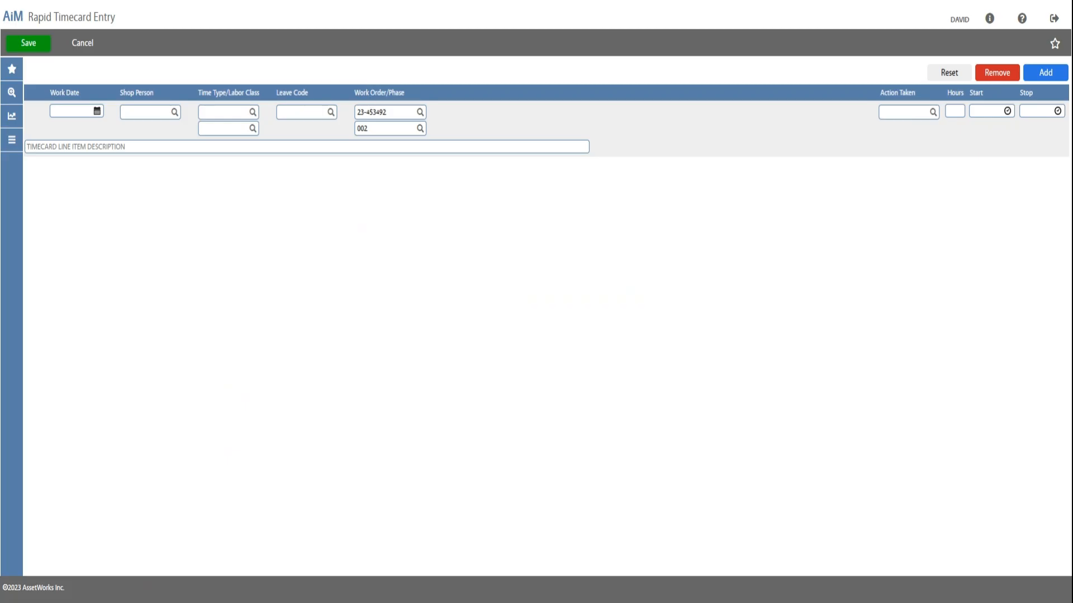
- Fill in the shop person's ID, time type RE and labor class AUX, and add the line item for the Wine Price work order
{"action": "type", "text": "000002286"}
{"action": "key", "text": "Tab"}
{"action": "type", "text": "RE"}
{"action": "left_click", "coordinate": [14, 88]}
{"action": "left_click", "coordinate": [1045, 74]}
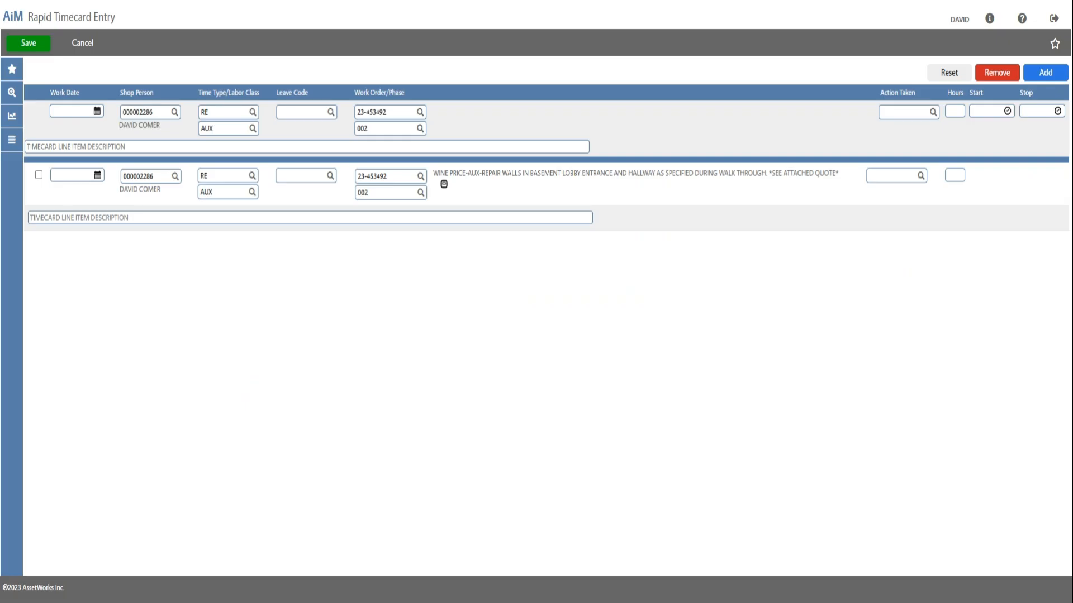
- Set the line's work date to March 26, 2025 with 2 hours, and save the timecard
{"action": "left_click", "coordinate": [98, 176]}
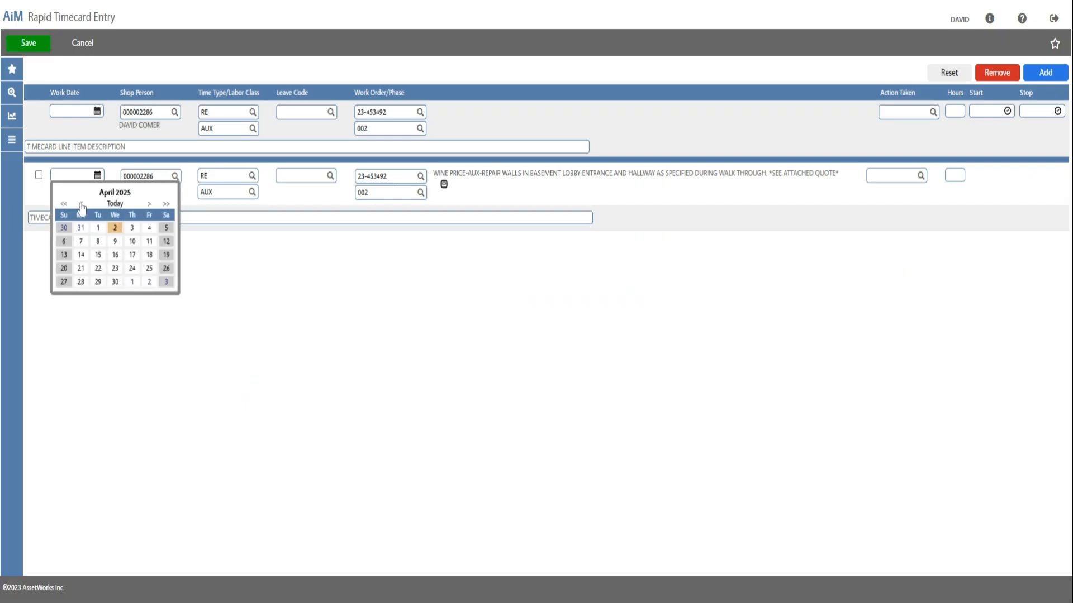
{"action": "left_click", "coordinate": [81, 204]}
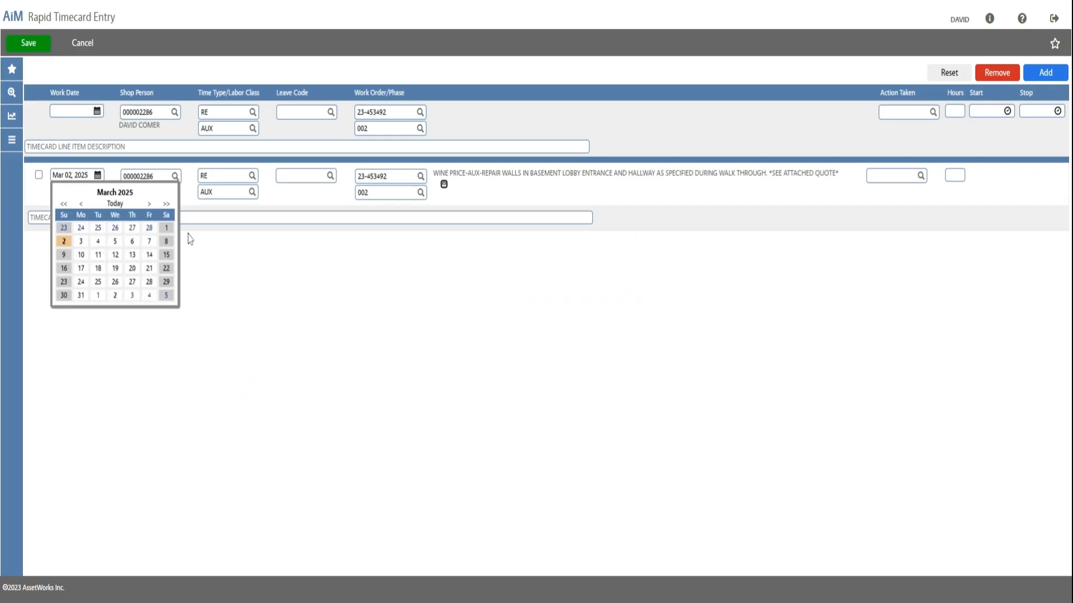
{"action": "left_click", "coordinate": [115, 282]}
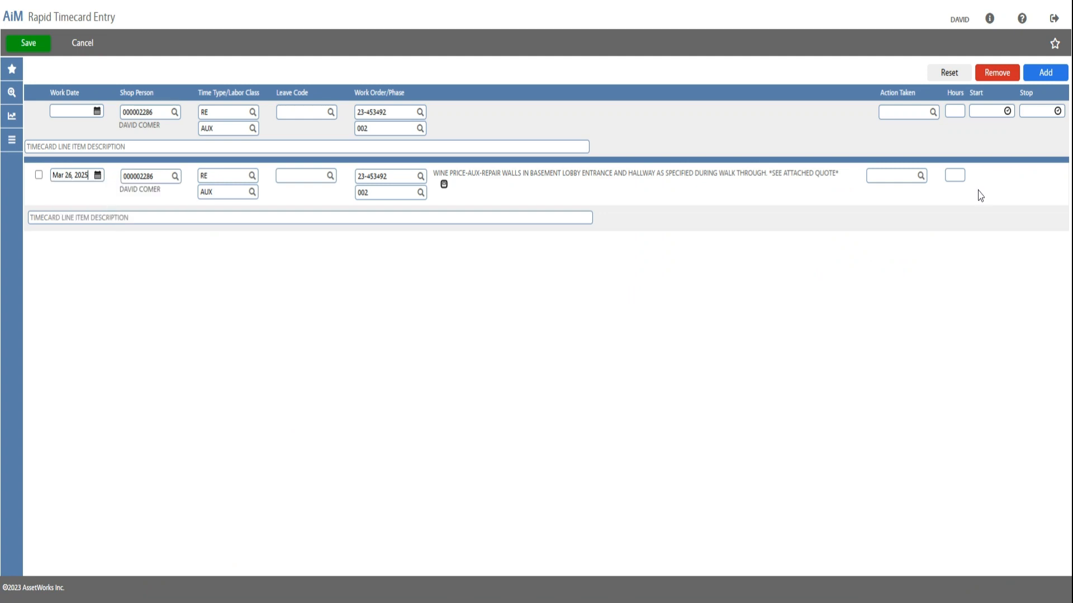
{"action": "left_click", "coordinate": [954, 175]}
{"action": "type", "text": "2"}
{"action": "left_click", "coordinate": [25, 49]}
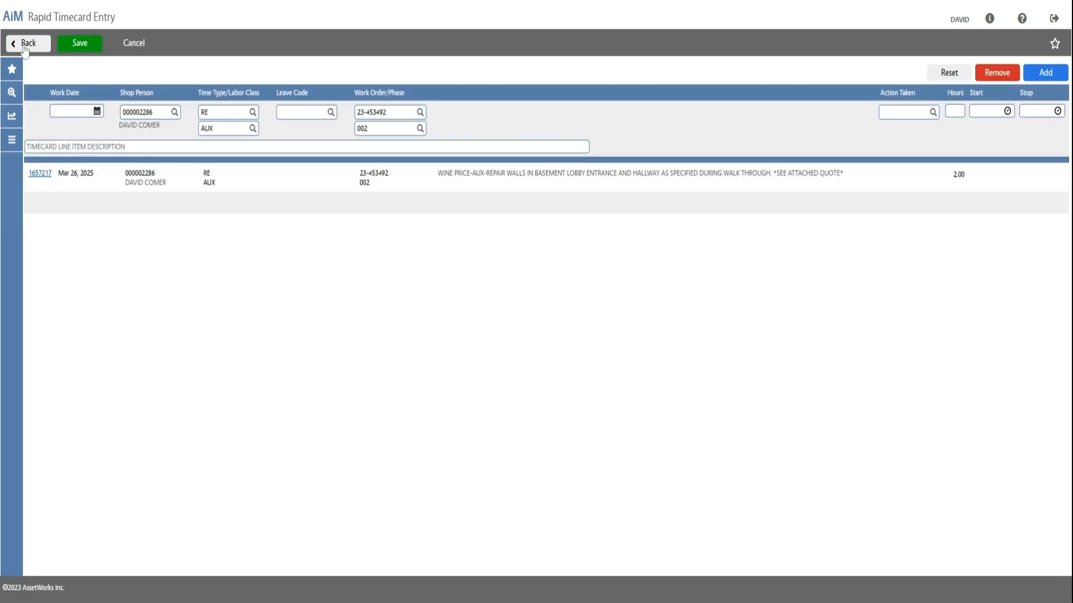
- Open the employee's timecards for the last 60 days from the WorkDesk and check their posting status
{"action": "left_click", "coordinate": [22, 20]}
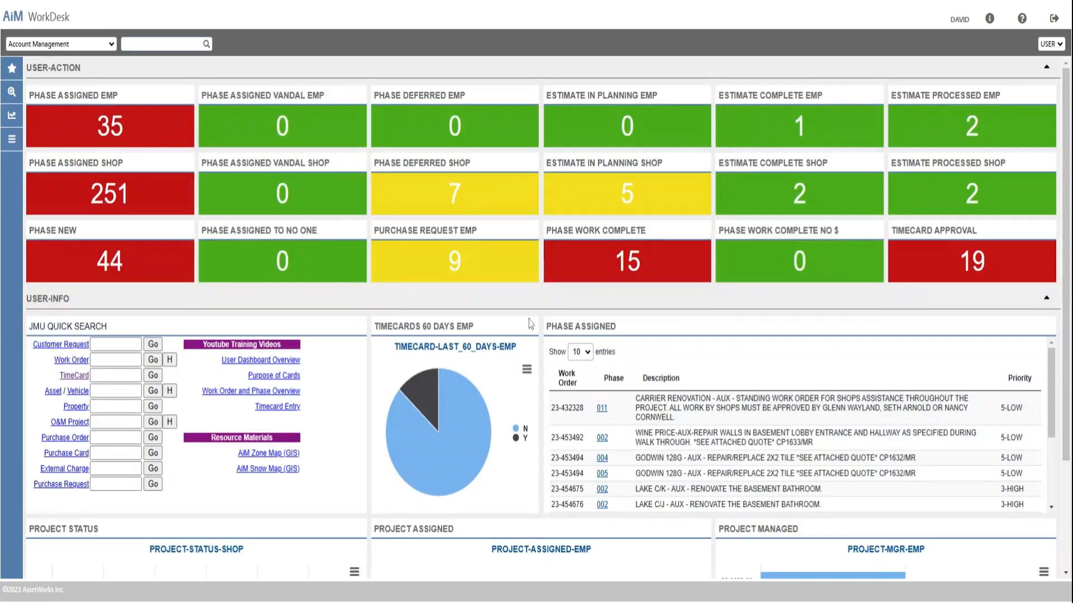
{"action": "left_click", "coordinate": [429, 348]}
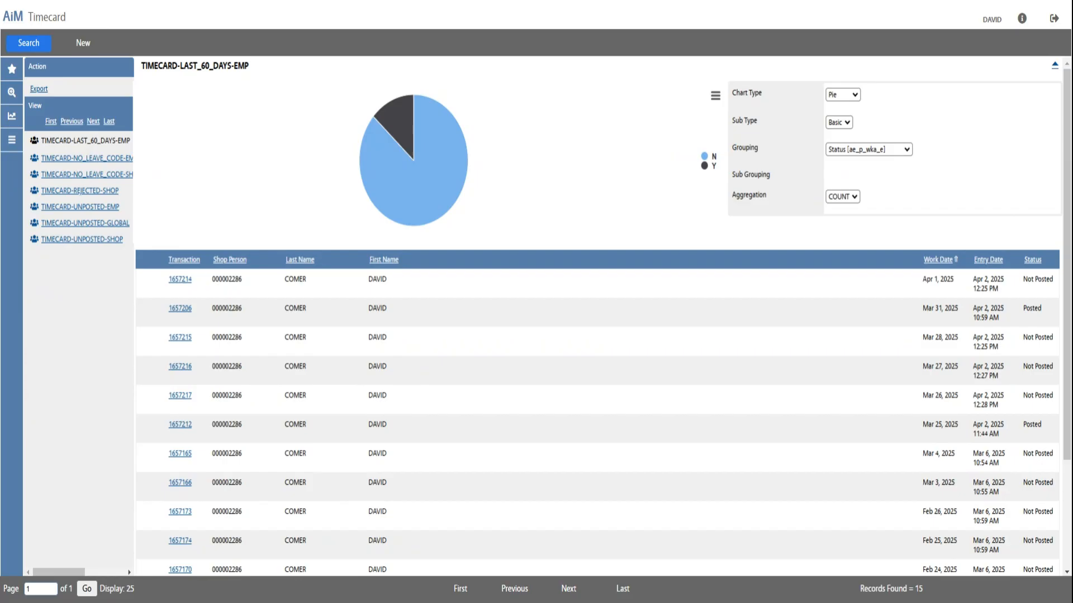
{"action": "left_click_drag", "start_coordinate": [1053, 280], "coordinate": [1027, 280]}
{"action": "left_click", "coordinate": [875, 299]}
{"action": "left_click", "coordinate": [182, 285]}
{"action": "left_click_drag", "start_coordinate": [1049, 312], "coordinate": [1019, 314]}
{"action": "left_click", "coordinate": [1019, 314]}
- Open the March 27, 2025 timecard and examine its work hours and leave hours
{"action": "left_click", "coordinate": [185, 372]}
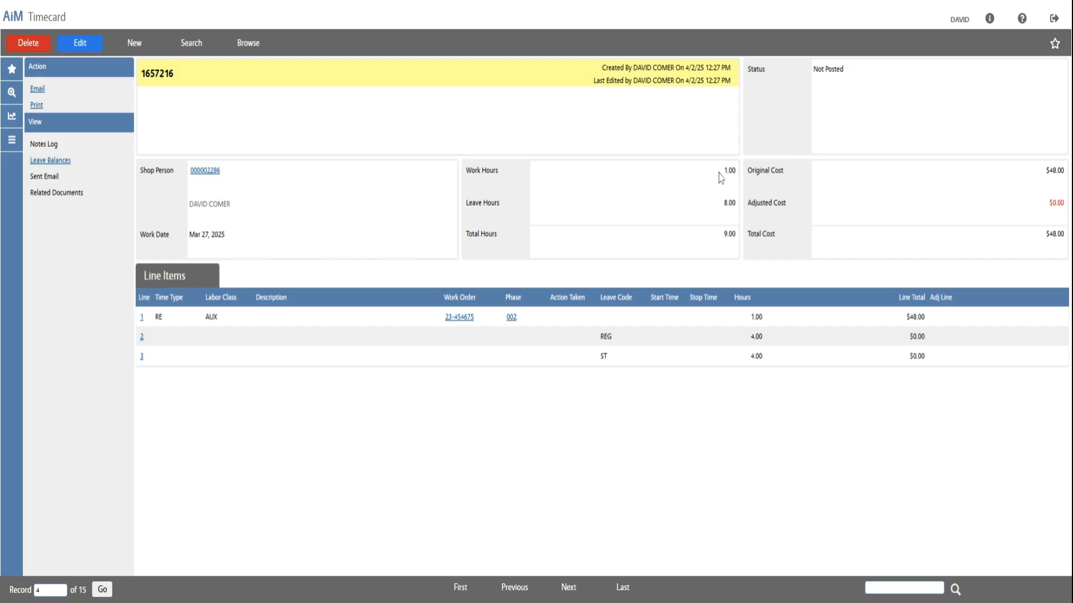
{"action": "mouse_move", "coordinate": [721, 178]}
{"action": "left_mouse_down"}
{"action": "mouse_move", "coordinate": [732, 171]}
{"action": "mouse_move", "coordinate": [715, 194]}
{"action": "left_mouse_up"}
{"action": "left_click", "coordinate": [733, 326]}
{"action": "left_click_drag", "start_coordinate": [718, 179], "coordinate": [736, 202]}
{"action": "left_click", "coordinate": [692, 211]}
{"action": "left_click", "coordinate": [654, 212]}
- Go to the March 26, 2025 timecard and check its leave hours
{"action": "left_click", "coordinate": [566, 599]}
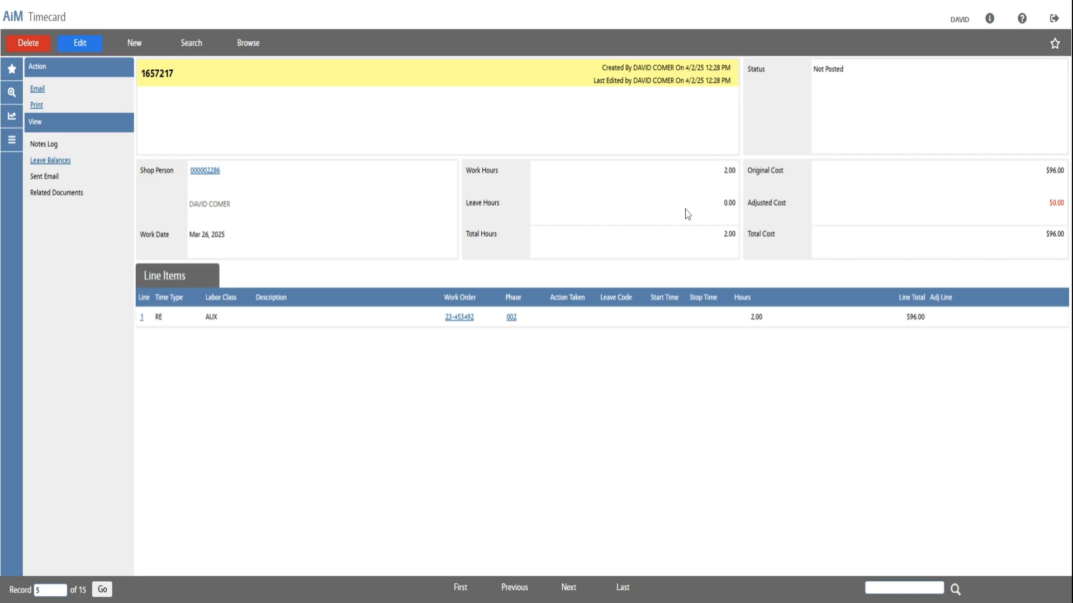
{"action": "left_click_drag", "start_coordinate": [723, 202], "coordinate": [732, 203]}
{"action": "left_click", "coordinate": [707, 205]}
- Add a line item with leave code REG and 8 hours to the March 26 timecard, and save it
{"action": "left_click", "coordinate": [81, 45]}
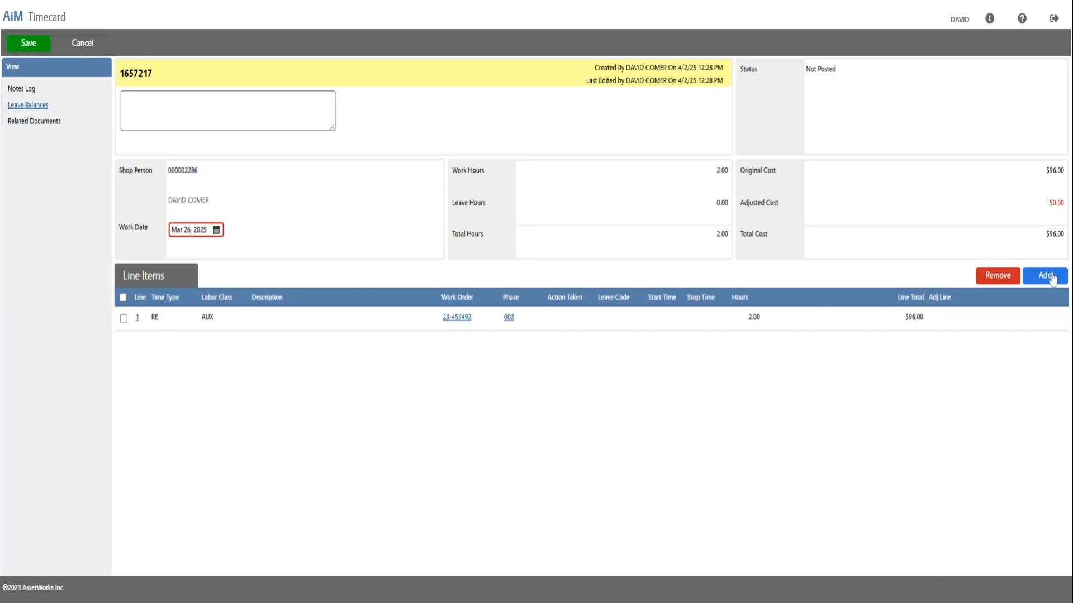
{"action": "left_click", "coordinate": [1046, 276]}
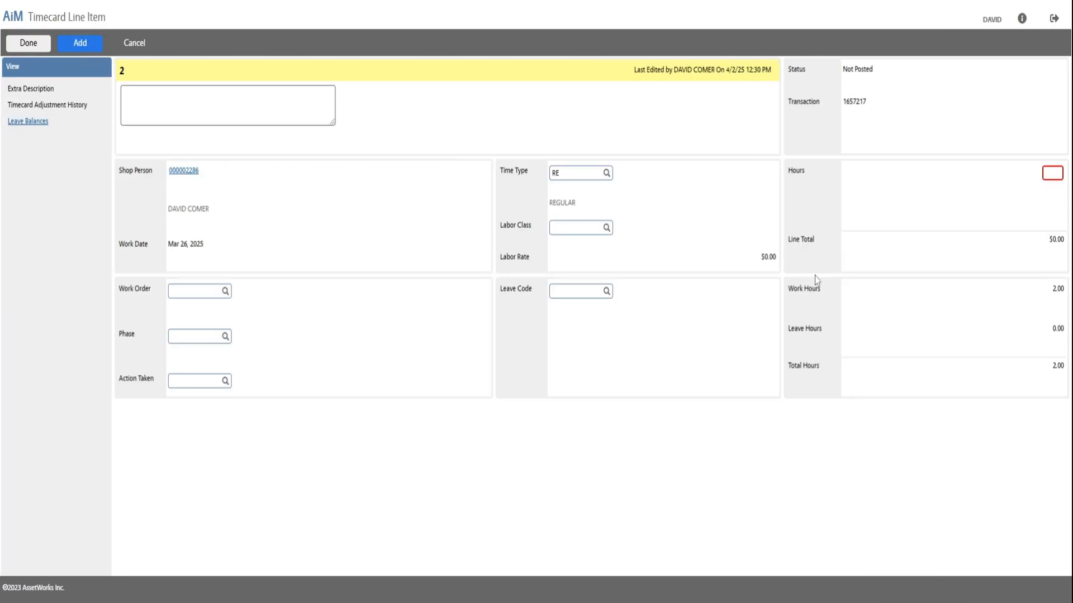
{"action": "left_click", "coordinate": [606, 292]}
{"action": "left_click", "coordinate": [17, 90]}
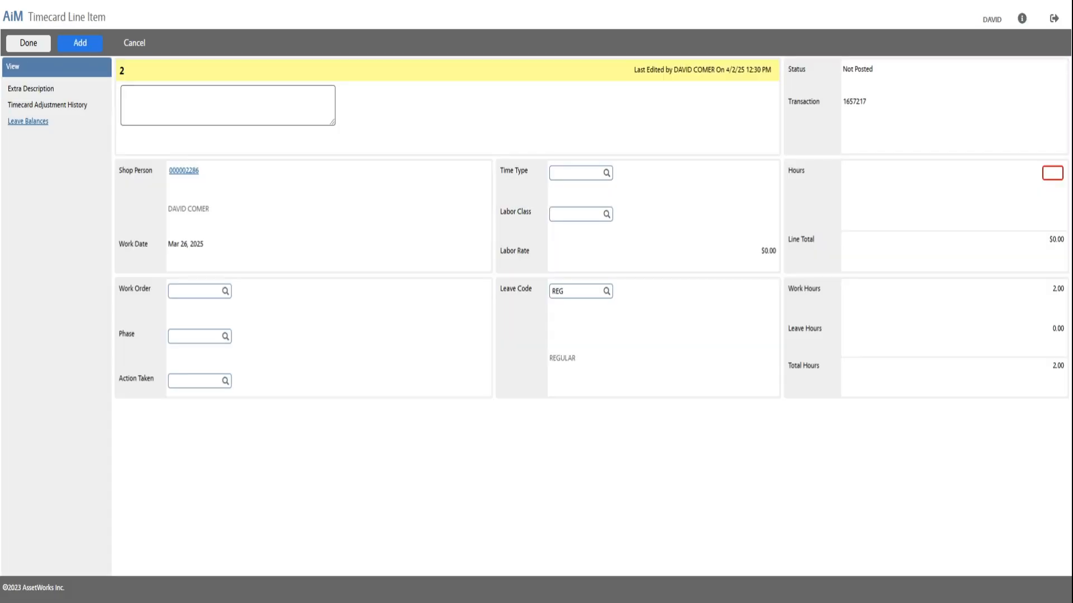
{"action": "type", "text": "8"}
{"action": "left_click", "coordinate": [29, 44]}
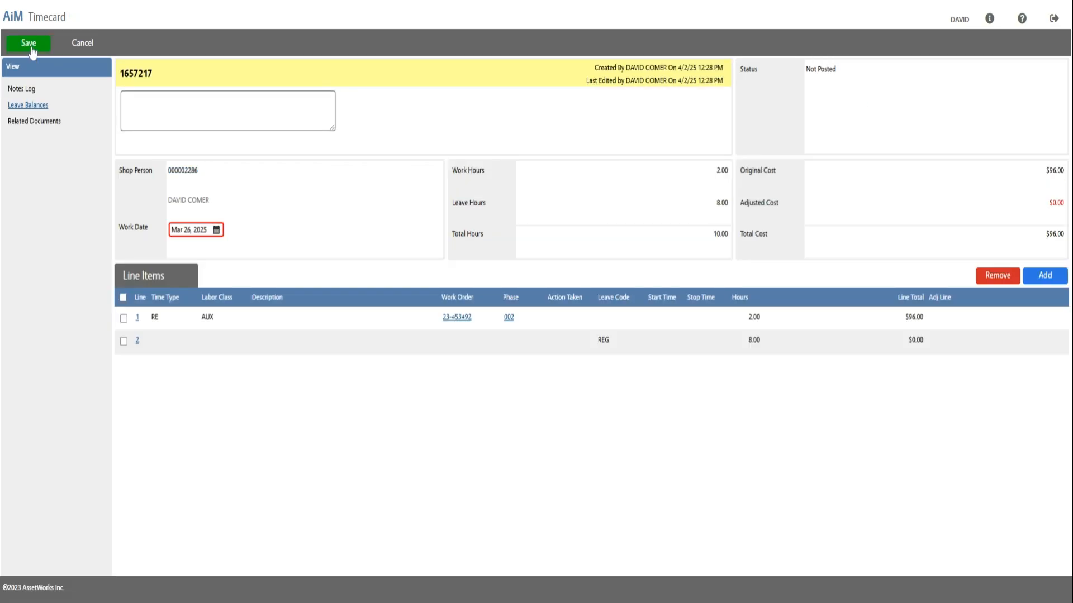
{"action": "left_click", "coordinate": [28, 44]}
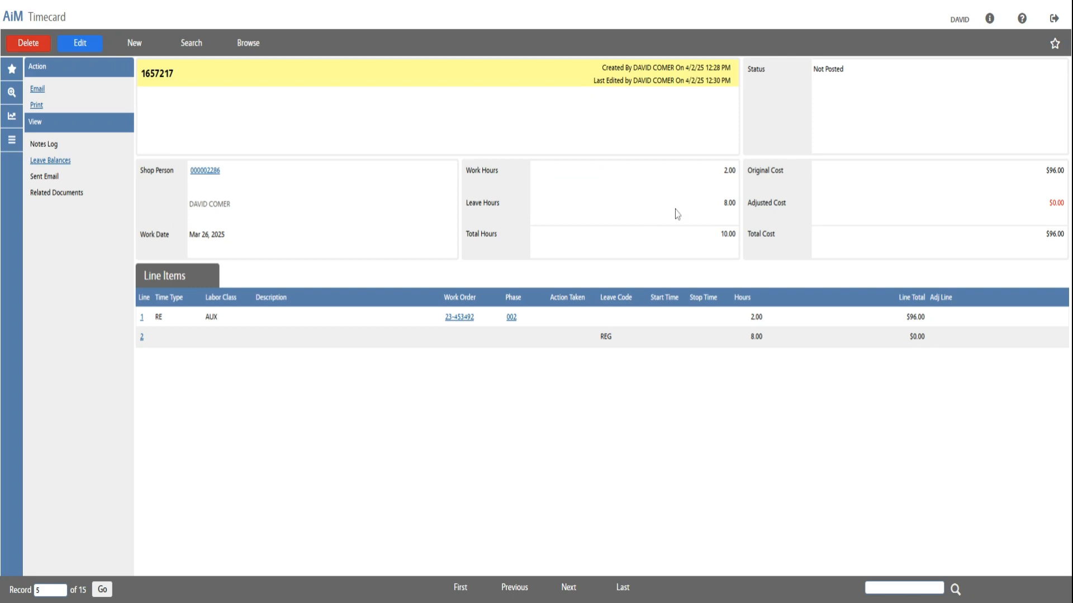
- Review the leave hours and work hours of the saved March 26 timecard
{"action": "left_click_drag", "start_coordinate": [716, 205], "coordinate": [736, 202]}
{"action": "left_click", "coordinate": [724, 178]}
{"action": "double_click", "coordinate": [723, 175]}
{"action": "left_click", "coordinate": [615, 234]}
- Open the pending timecard approvals from the WorkDesk and view them in more detail by work date
{"action": "left_click", "coordinate": [13, 22]}
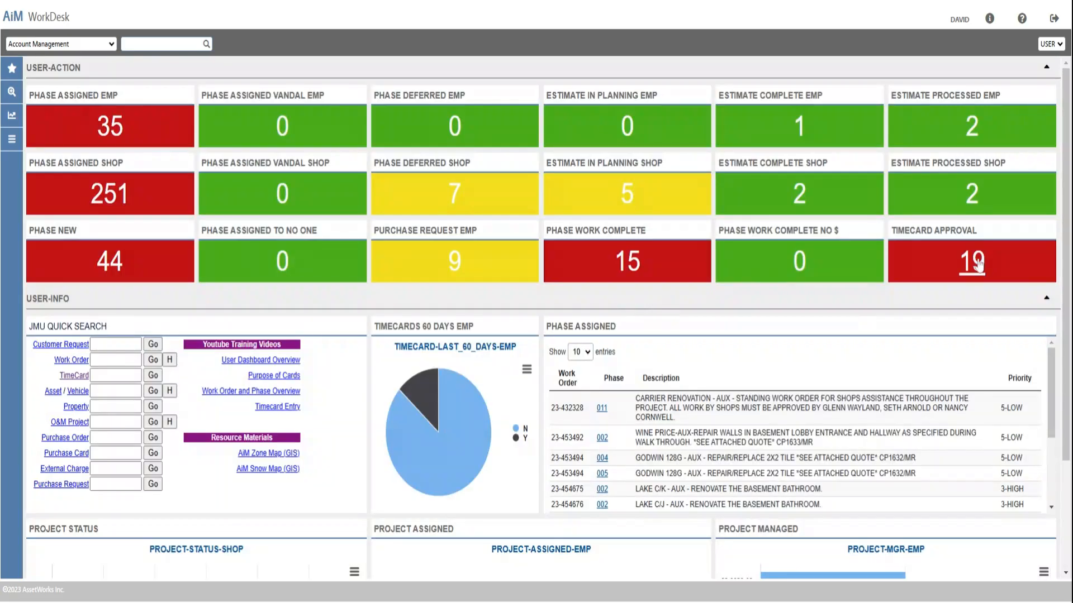
{"action": "left_click", "coordinate": [978, 262]}
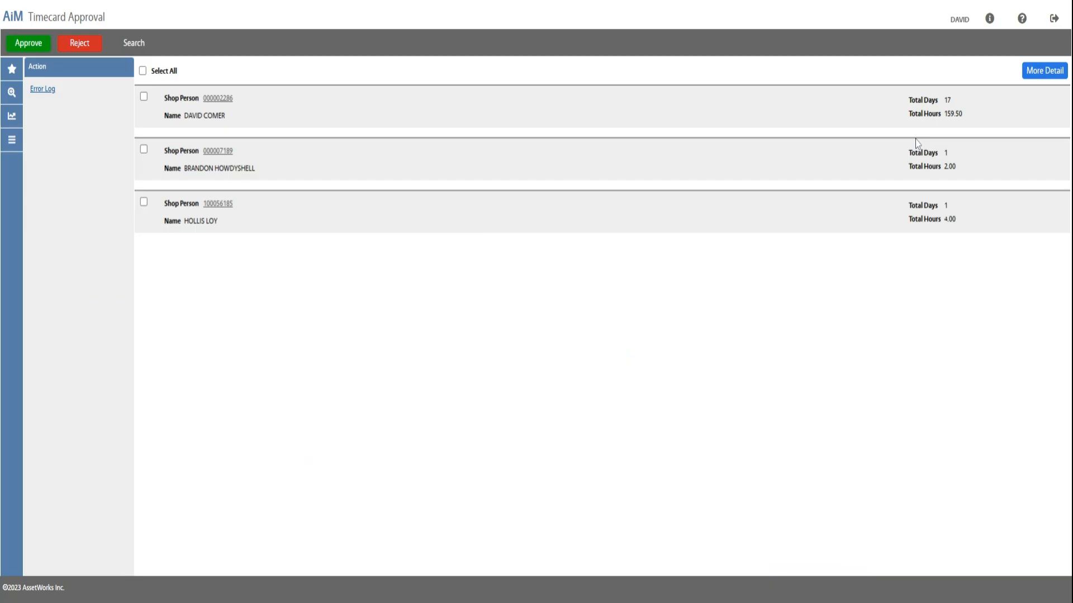
{"action": "left_click", "coordinate": [1034, 80]}
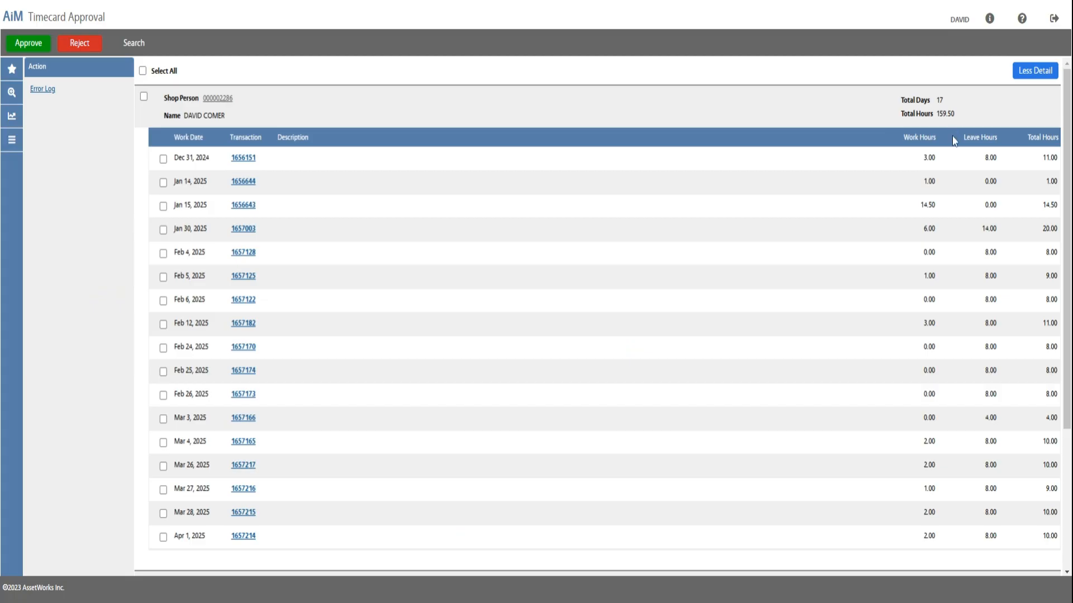
{"action": "scroll", "coordinate": [955, 141], "scroll_direction": "down", "scroll_amount": 1}
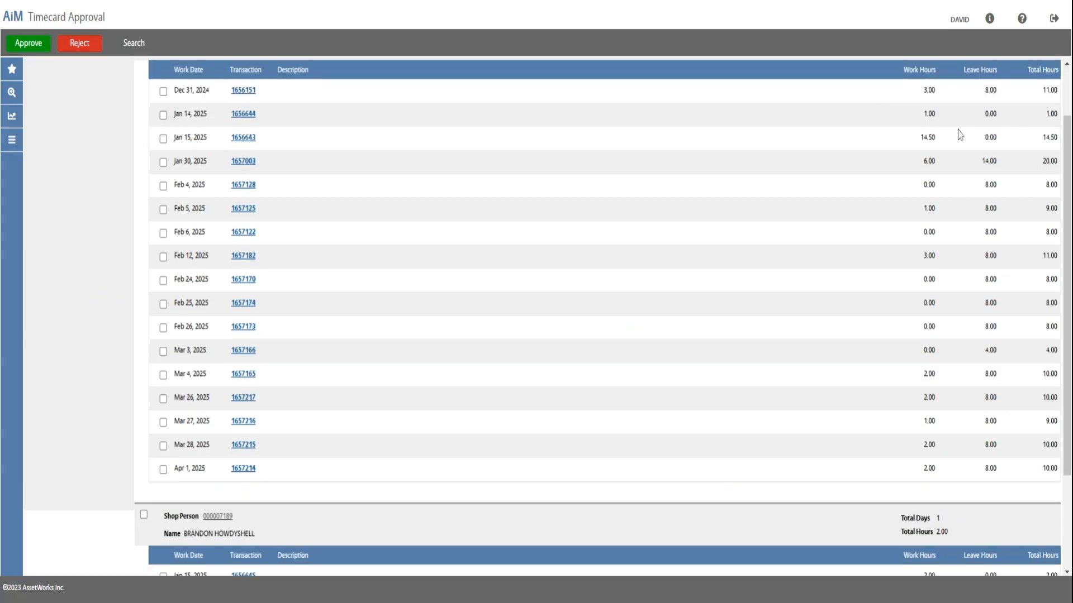
{"action": "scroll", "coordinate": [972, 160], "scroll_direction": "up", "scroll_amount": 1}
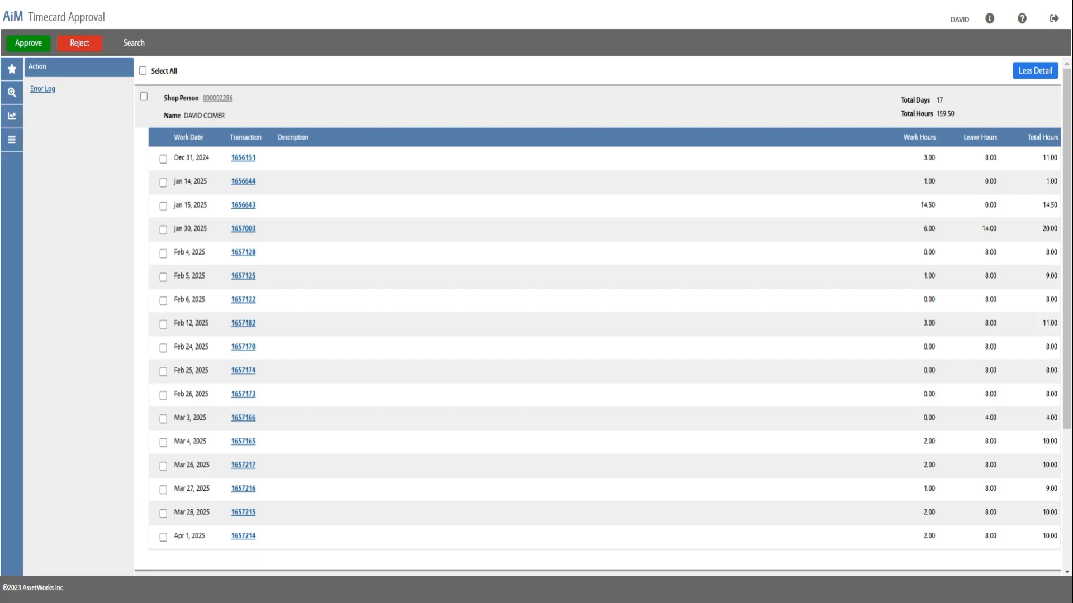
- Check the leave hours of the January 14 and January 15, 2025 timecards, and return to the WorkDesk
{"action": "double_click", "coordinate": [990, 181]}
{"action": "left_click_drag", "start_coordinate": [984, 204], "coordinate": [999, 214]}
{"action": "left_click", "coordinate": [850, 128]}
{"action": "left_click", "coordinate": [10, 18]}
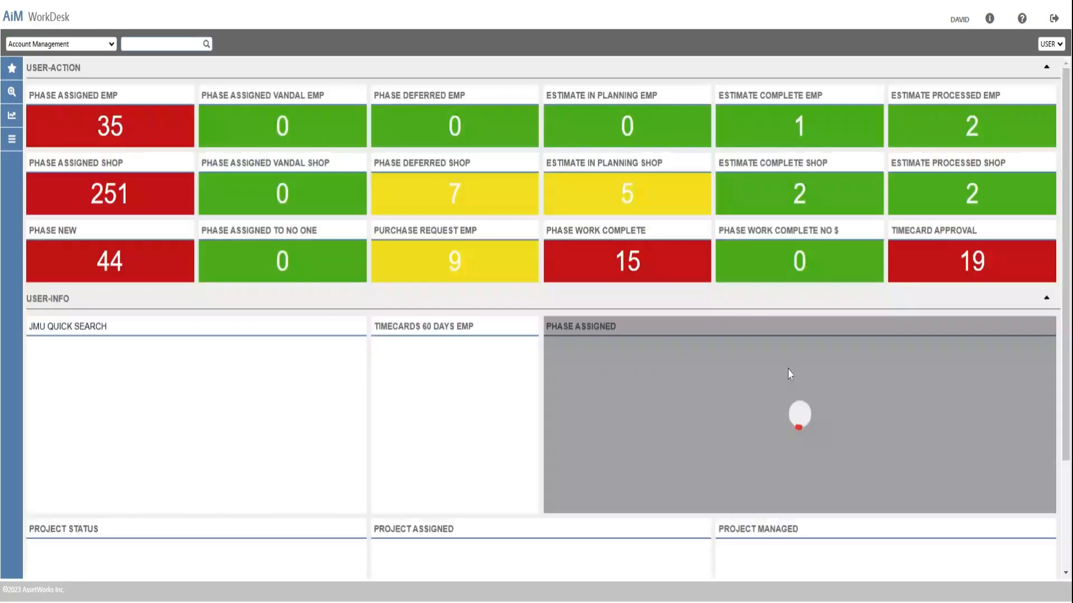